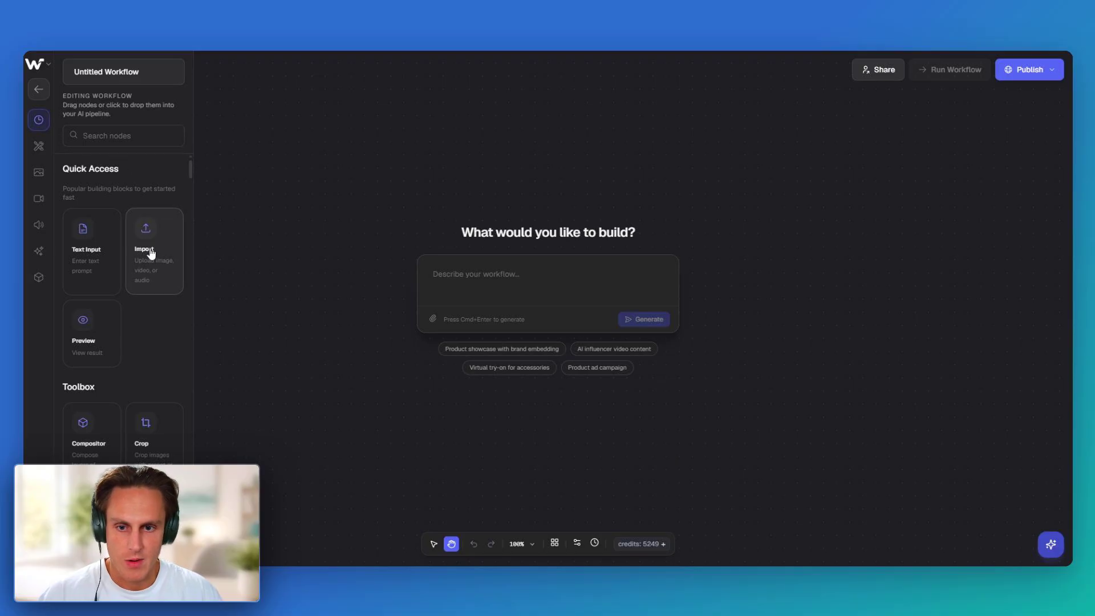
Add an Import node to the canvas and upload the old photo of the convertible car into it
left_click(151, 251)
left_click_drag(340, 178, 459, 196)
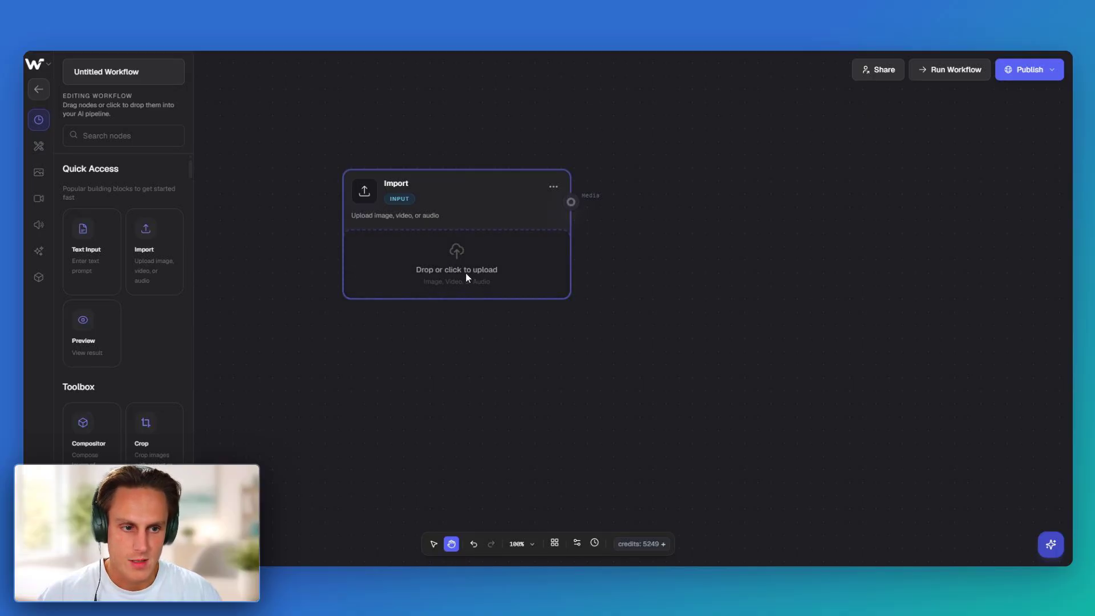
left_click_drag(501, 200, 369, 259)
left_click(38, 122)
scroll(369, 258, "down", 3)
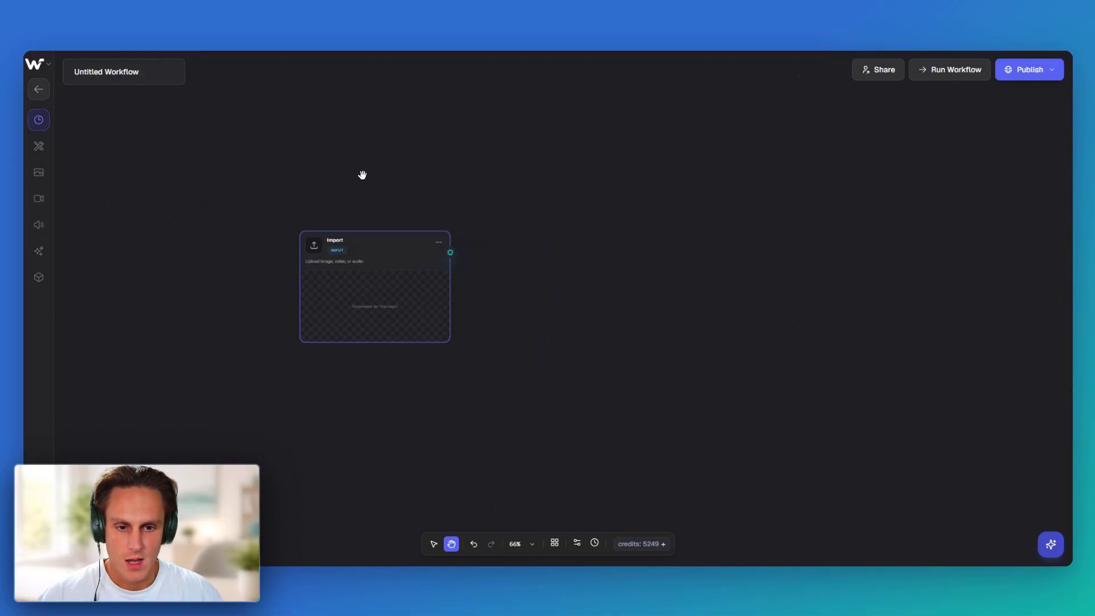
left_click_drag(361, 176, 405, 211)
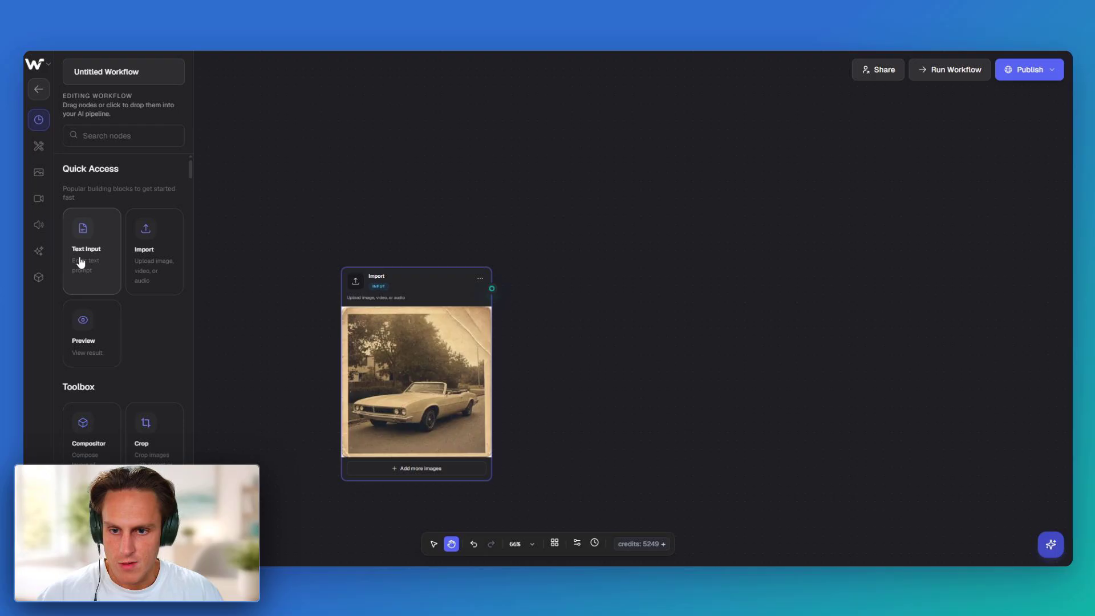
Add a Text Input node and arrange it directly above the Import node
left_click_drag(342, 145, 342, 142)
left_click_drag(430, 157, 389, 160)
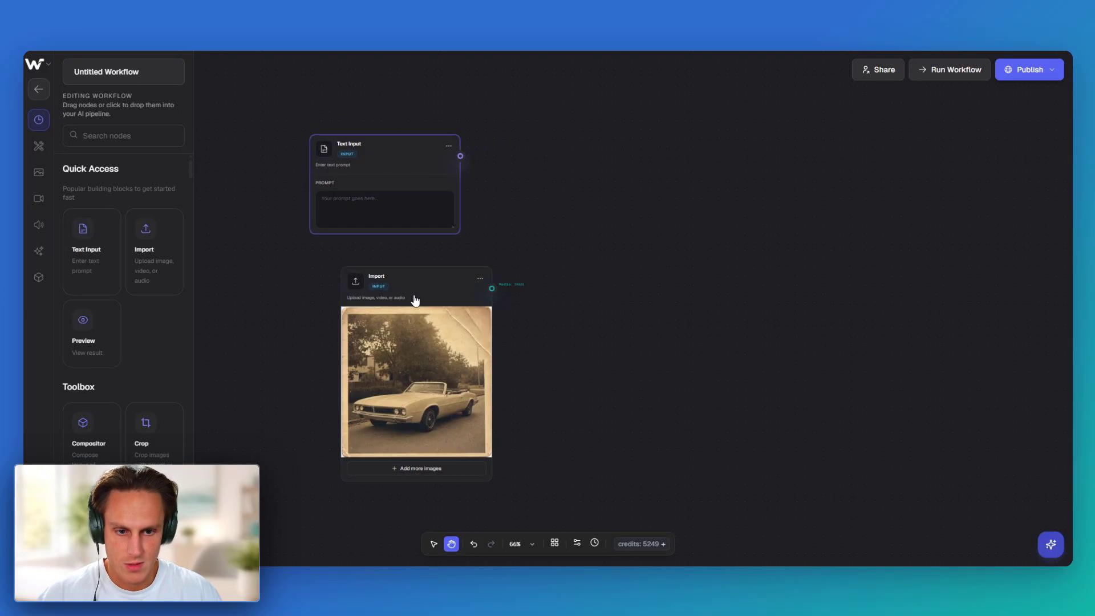
left_click_drag(416, 299, 384, 297)
left_click_drag(503, 247, 502, 172)
left_click_drag(392, 203, 384, 240)
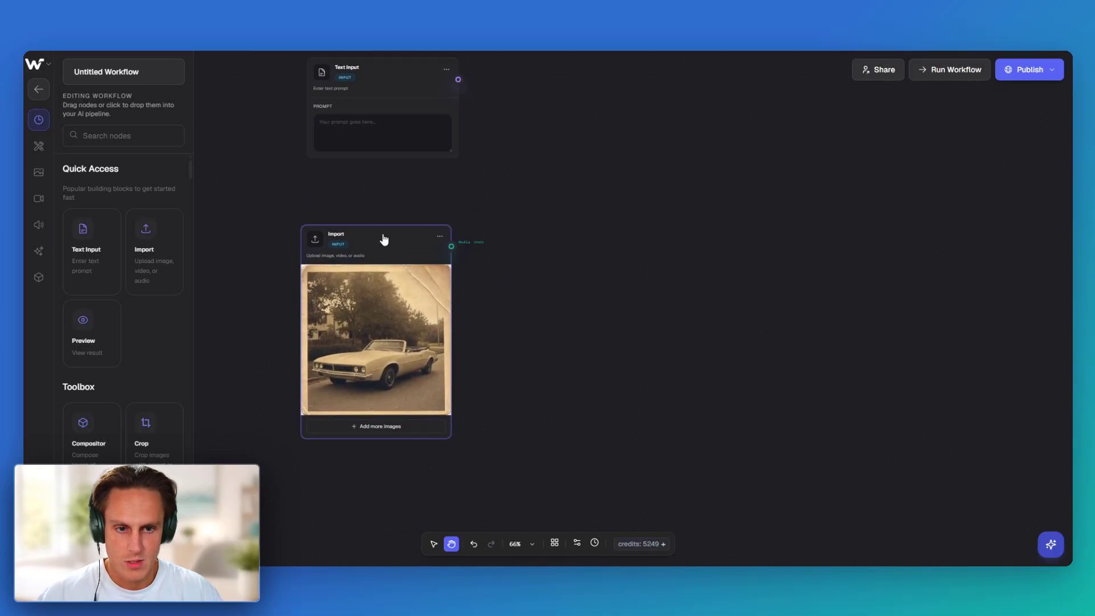
left_click_drag(482, 195, 465, 257)
left_click_drag(374, 142, 369, 182)
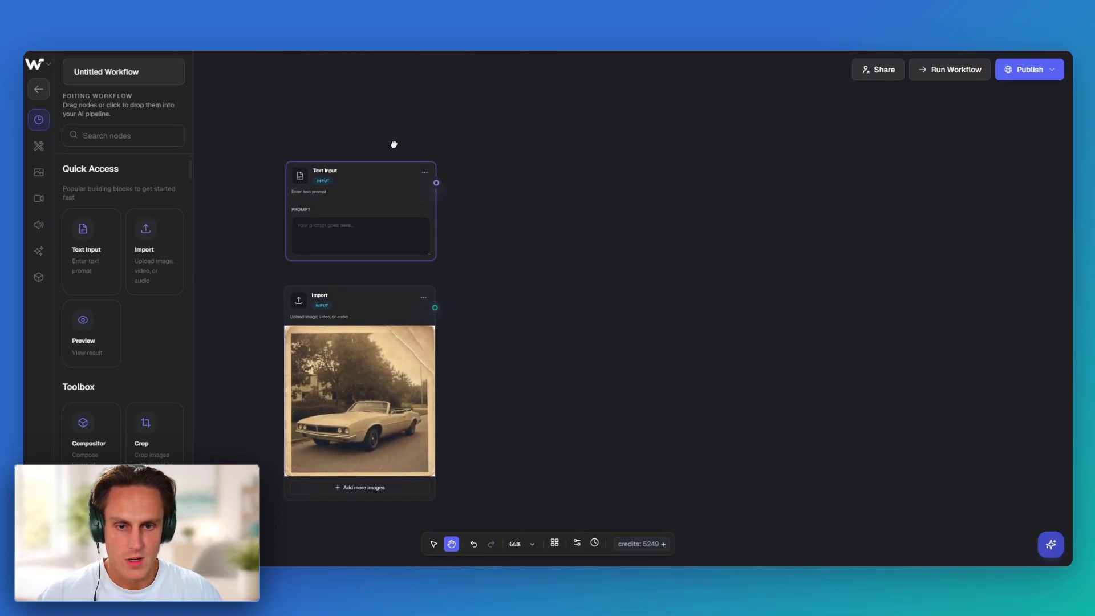
left_click_drag(394, 145, 371, 138)
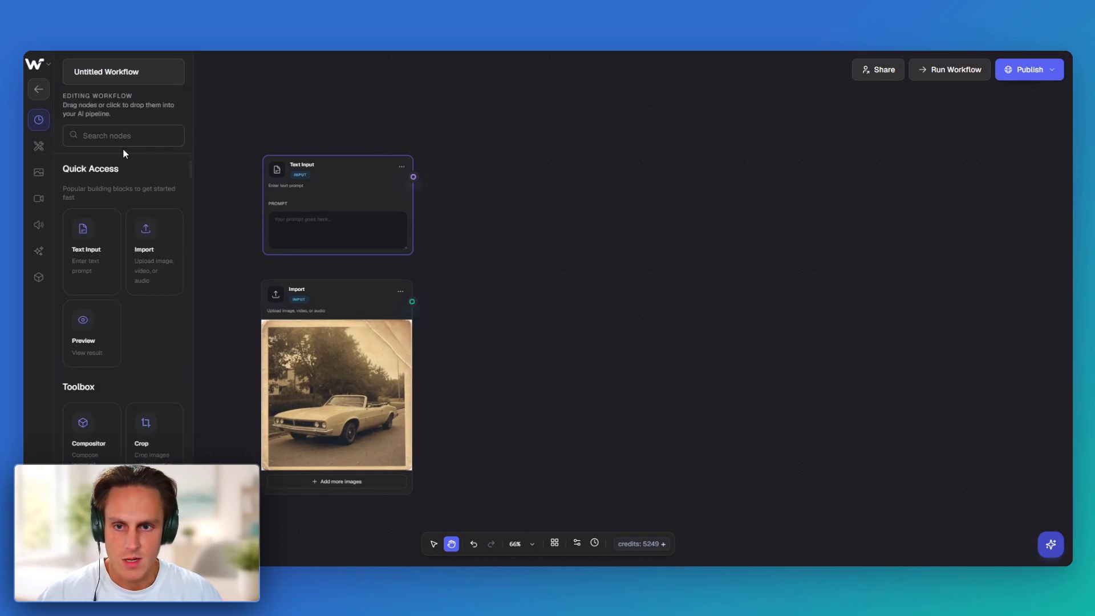
Add a GPT Image 2 node beside the inputs and connect the text prompt and imported photo to it
type("gpt")
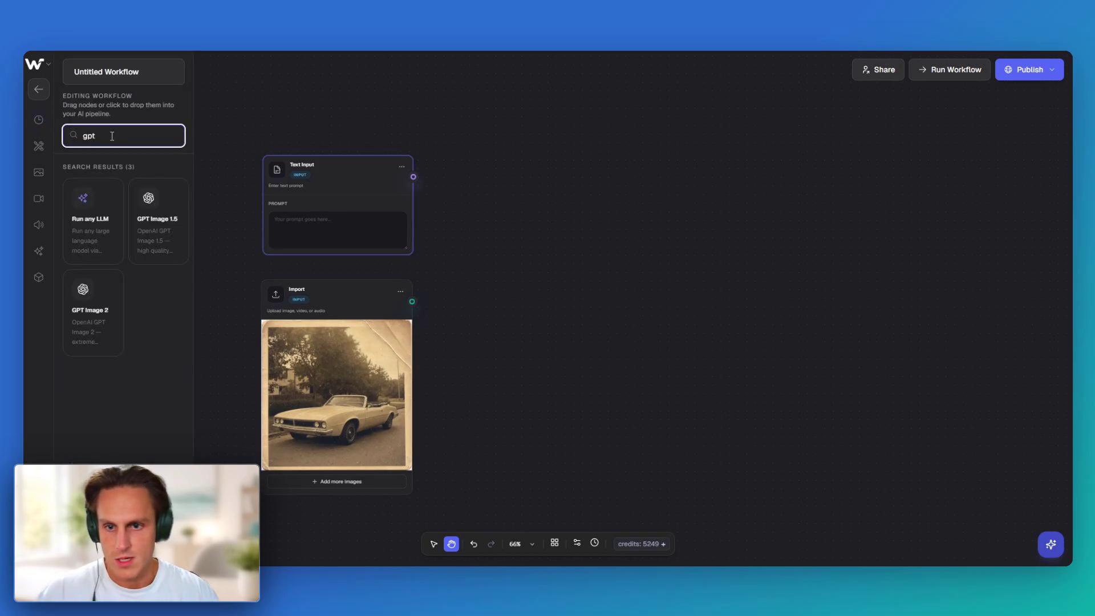
left_click_drag(86, 326, 581, 253)
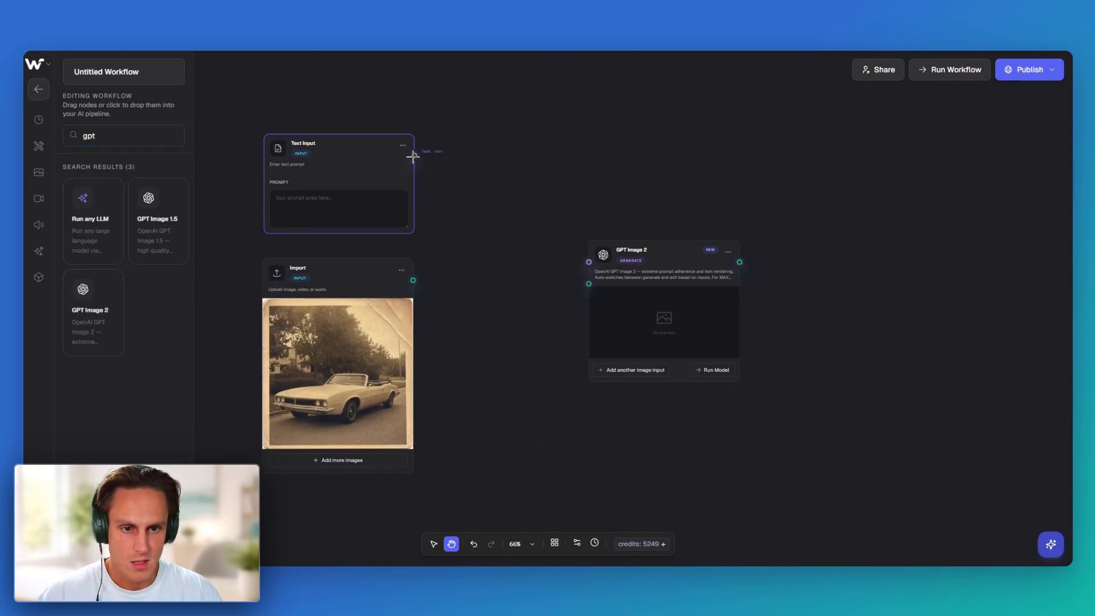
left_click_drag(413, 156, 589, 262)
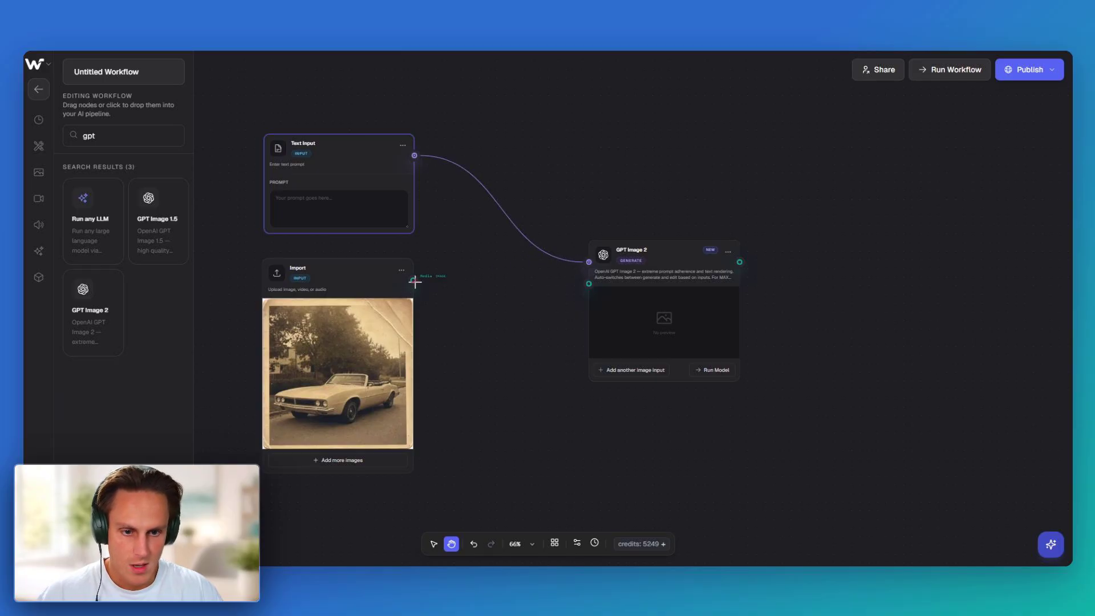
left_click_drag(415, 281, 589, 284)
left_click_drag(648, 252, 612, 214)
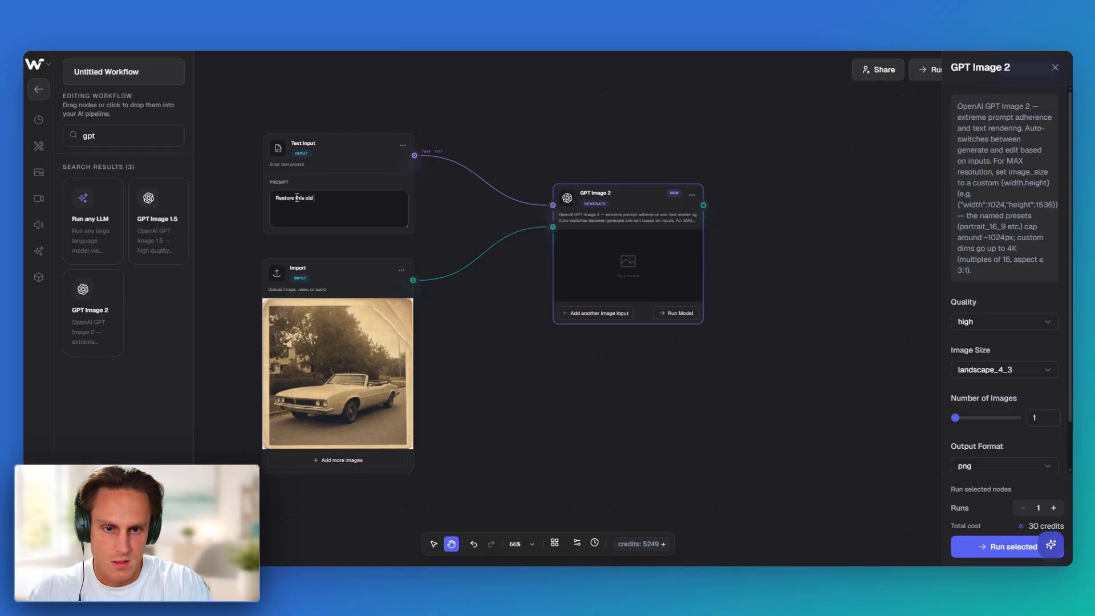
Run GPT Image 2 with the prompt "Restore this old photo" and square image size, and view the enlarged result
scroll(988, 357, "down", 2)
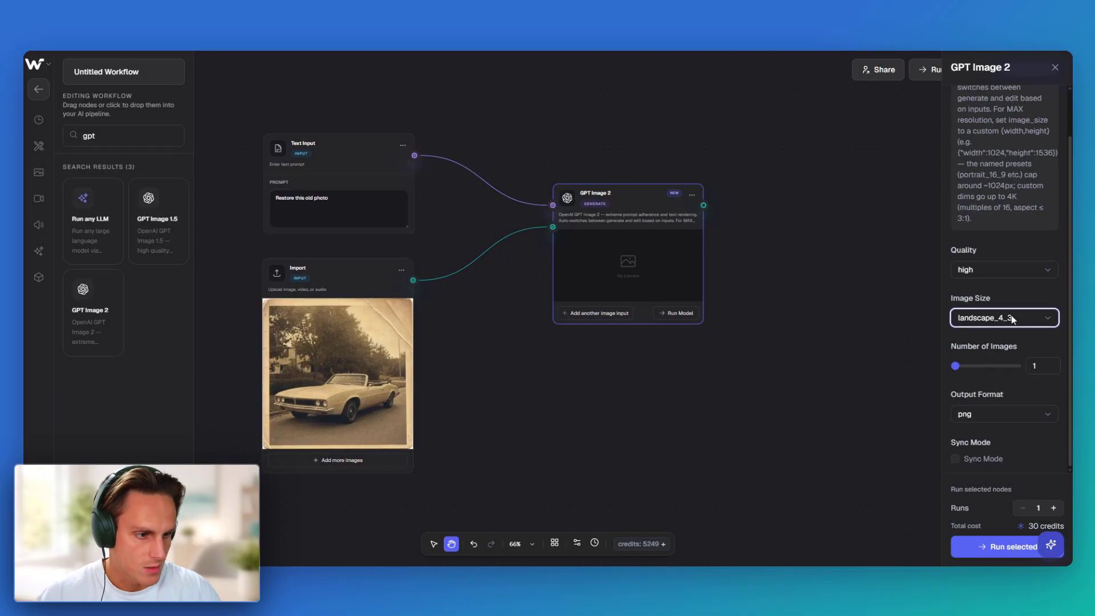
left_click(988, 362)
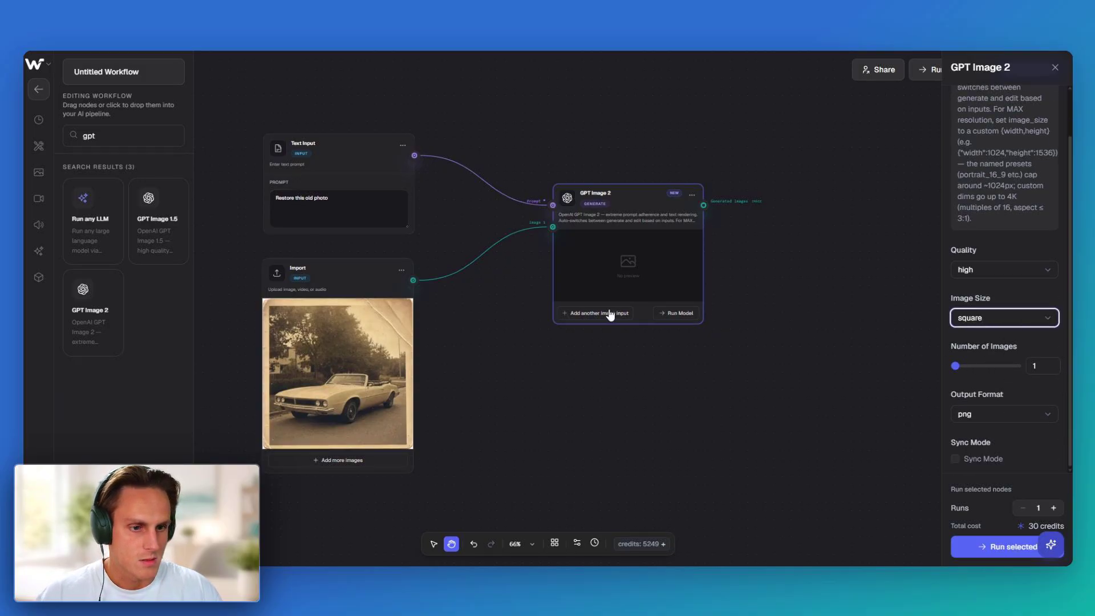
left_click(675, 315)
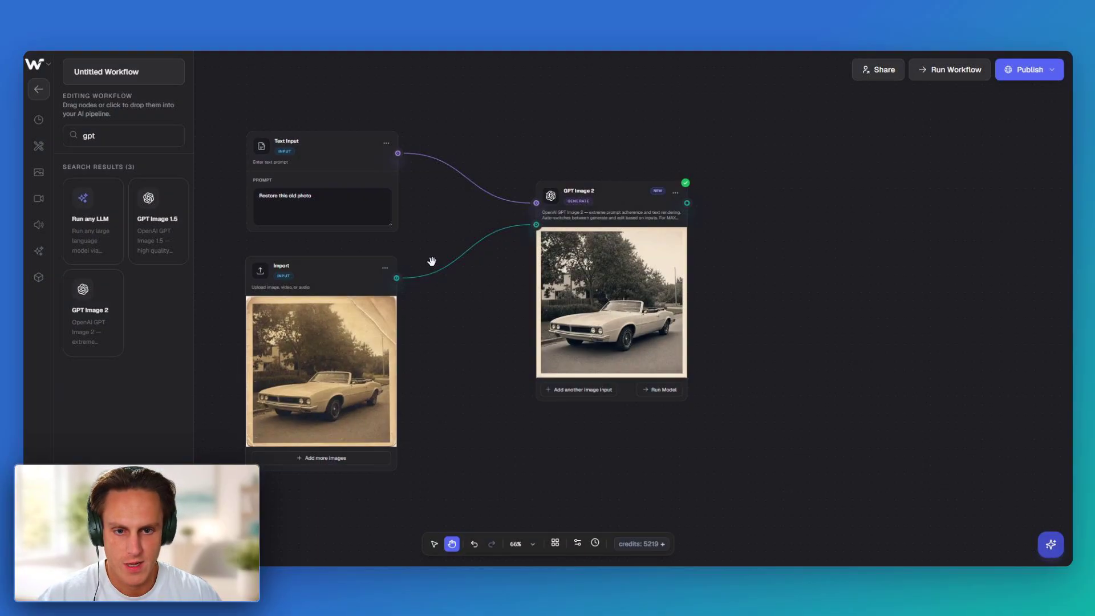
left_click_drag(431, 257, 489, 216)
left_click(593, 264)
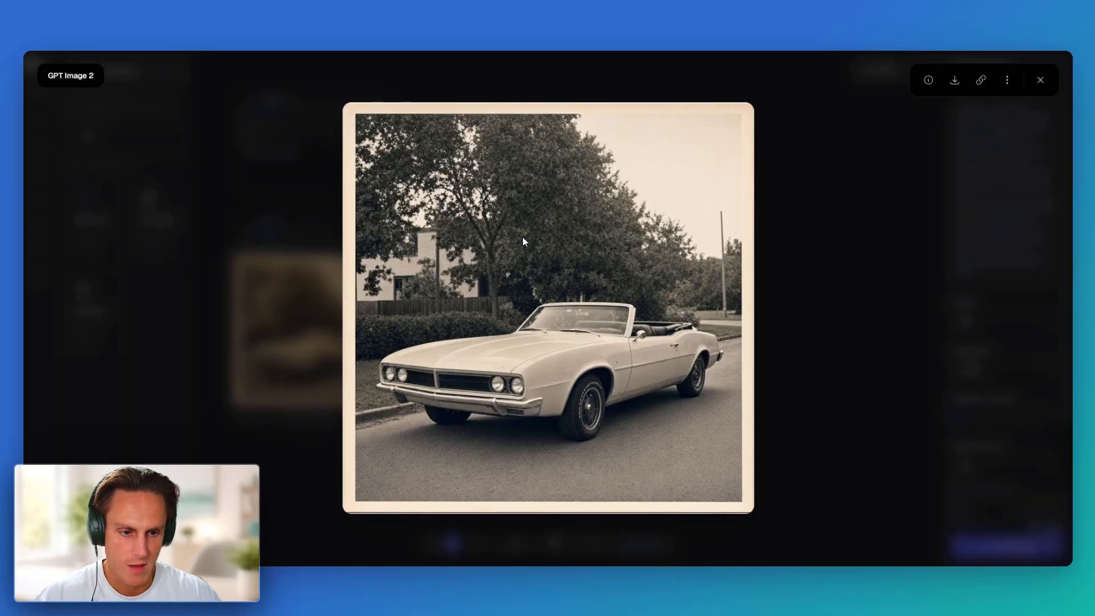
left_click(298, 269)
left_click_drag(448, 255, 494, 206)
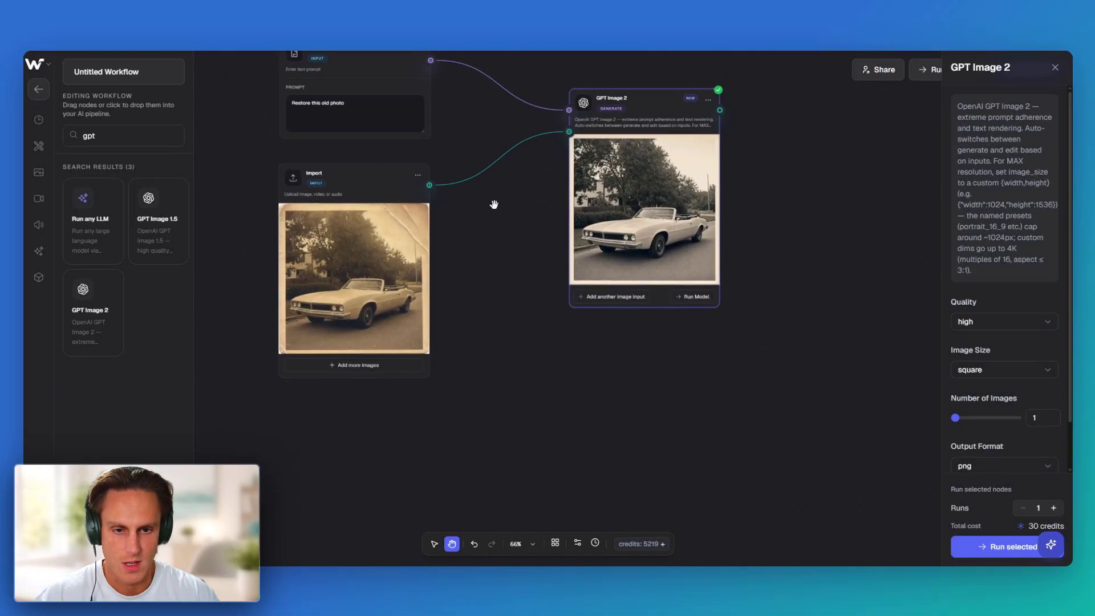
Add a Nano Banana Pro node fed by the GPT Image 2 output
scroll(492, 205, "down", 3)
scroll(473, 197, "up", 1)
scroll(450, 178, "down", 2)
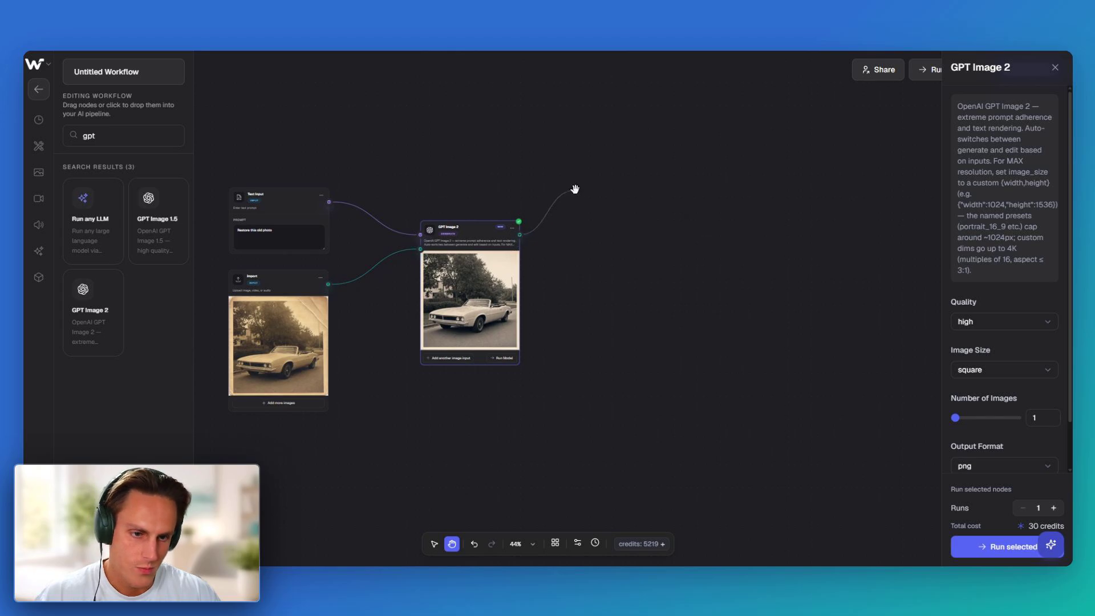
left_click_drag(575, 189, 638, 154)
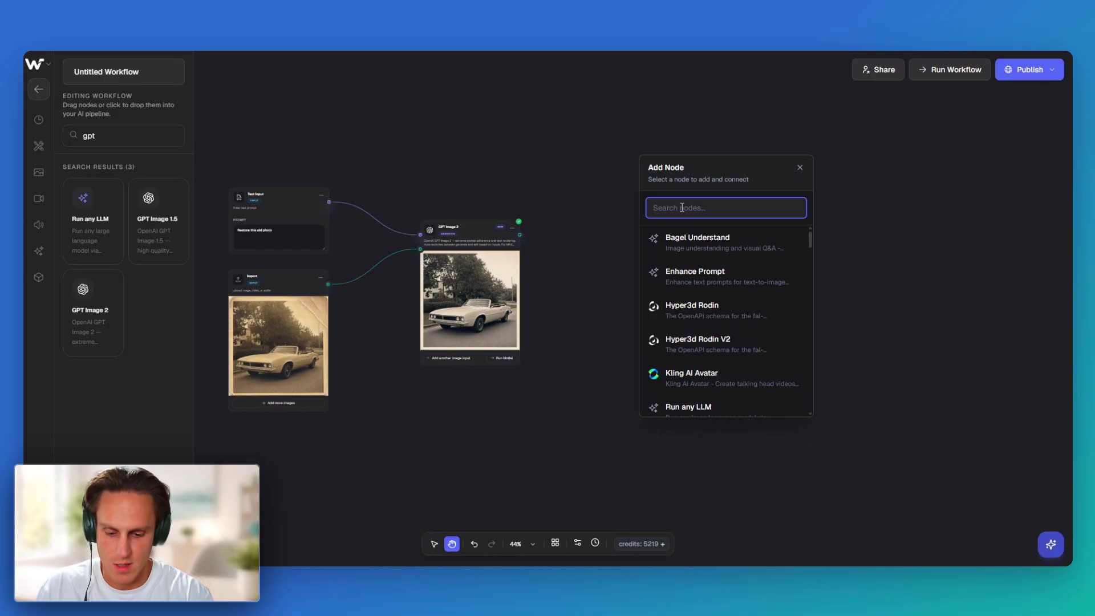
type("nano")
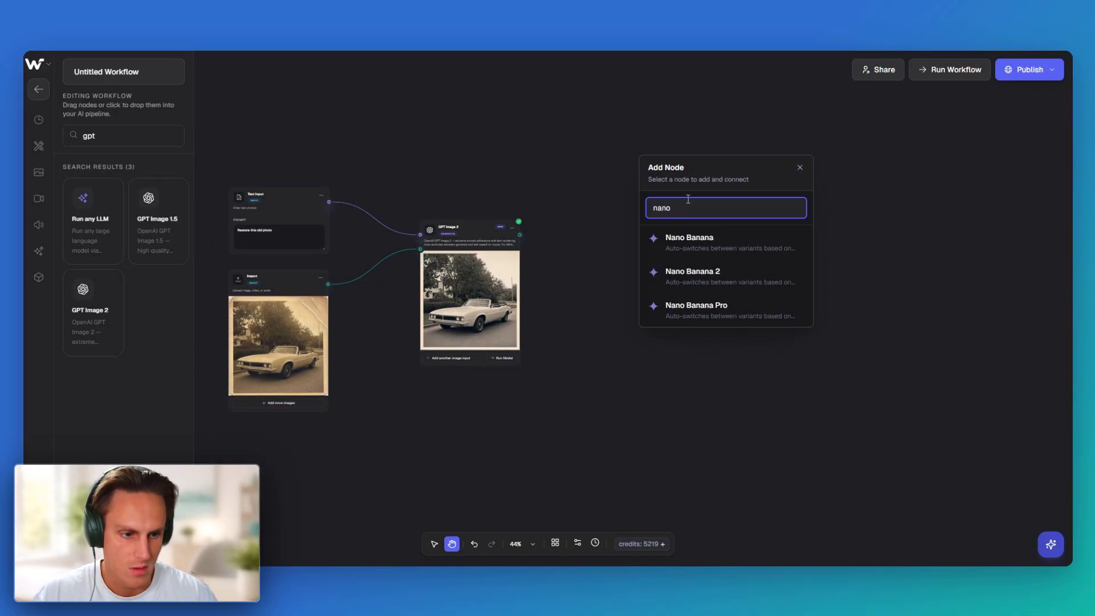
left_click(687, 311)
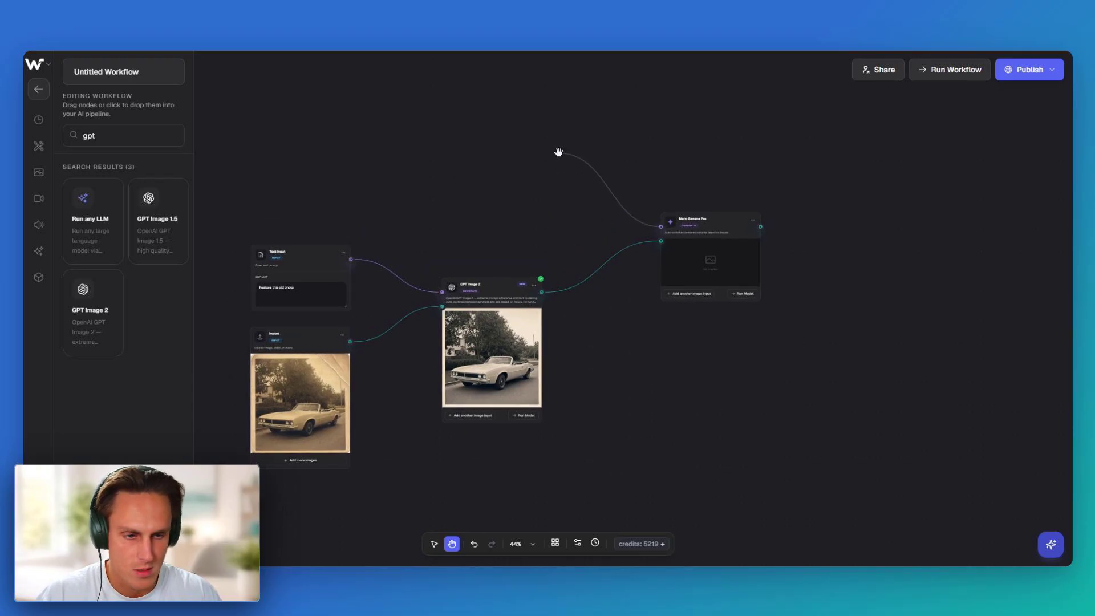
Attach a Text Input to Nano Banana Pro reading "dont change anything in the image but add a 1970s couple leaning on the car"
left_click_drag(558, 151, 559, 153)
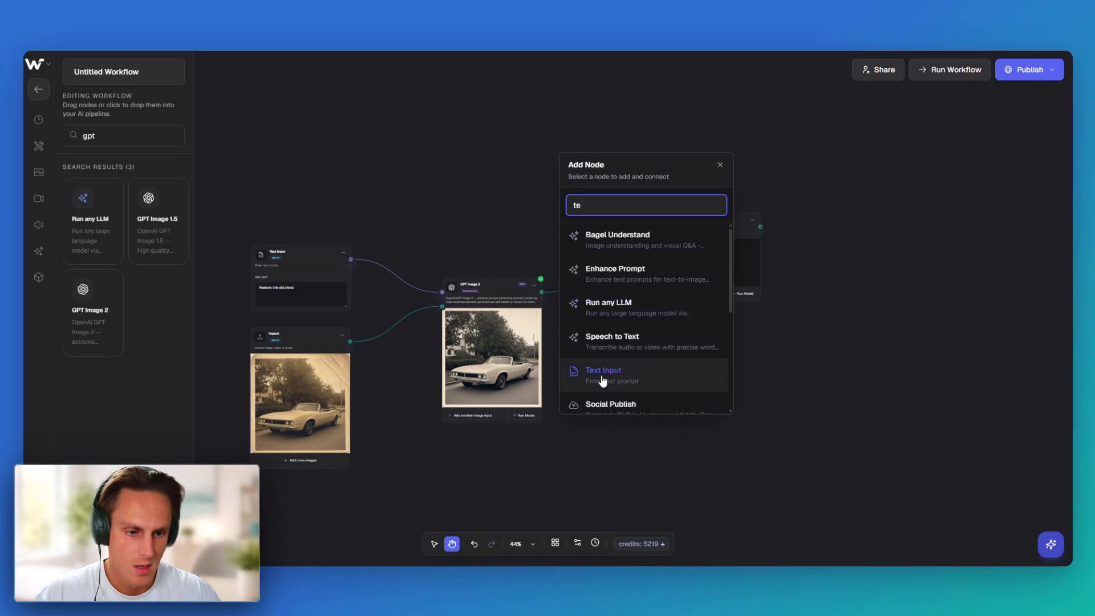
left_click(638, 381)
left_click_drag(605, 165, 577, 166)
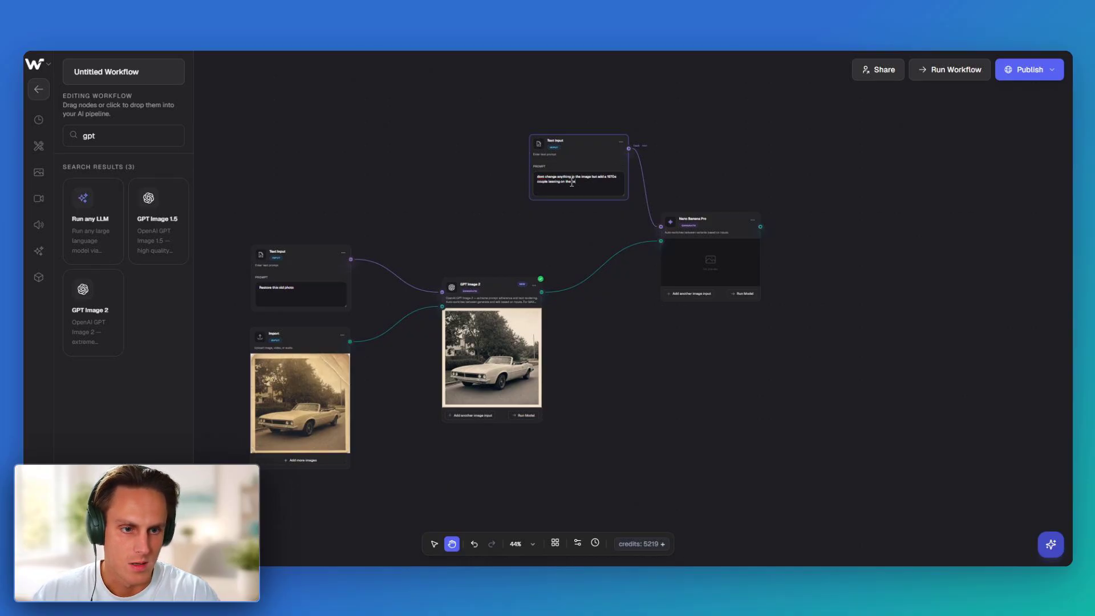
Run the Nano Banana Pro node and view its generated image enlarged
left_click(707, 225)
left_click(745, 294)
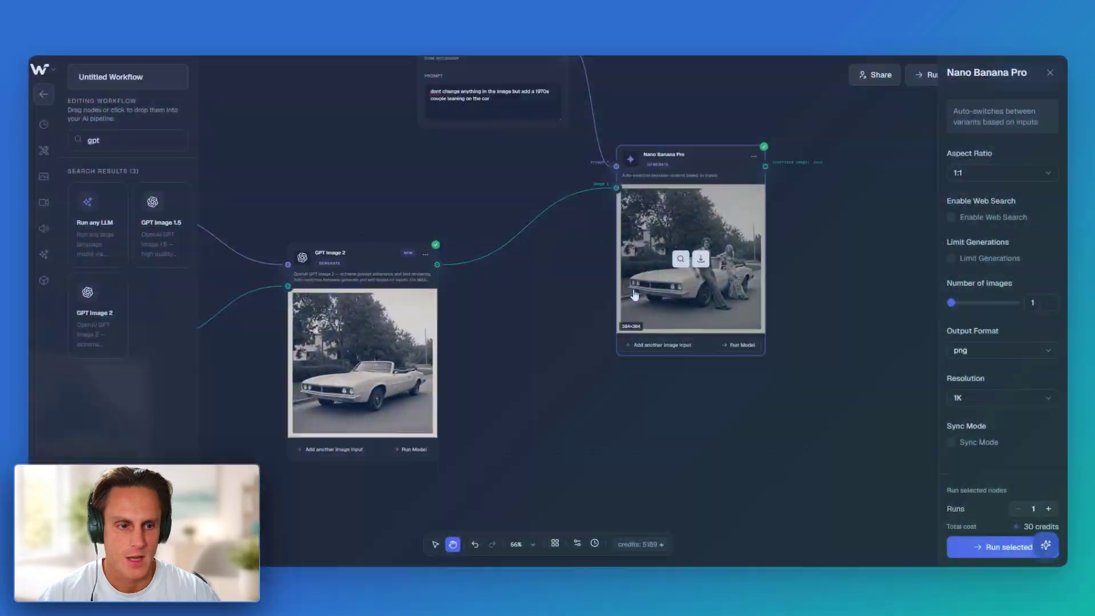
left_click_drag(599, 268, 513, 273)
left_click(600, 278)
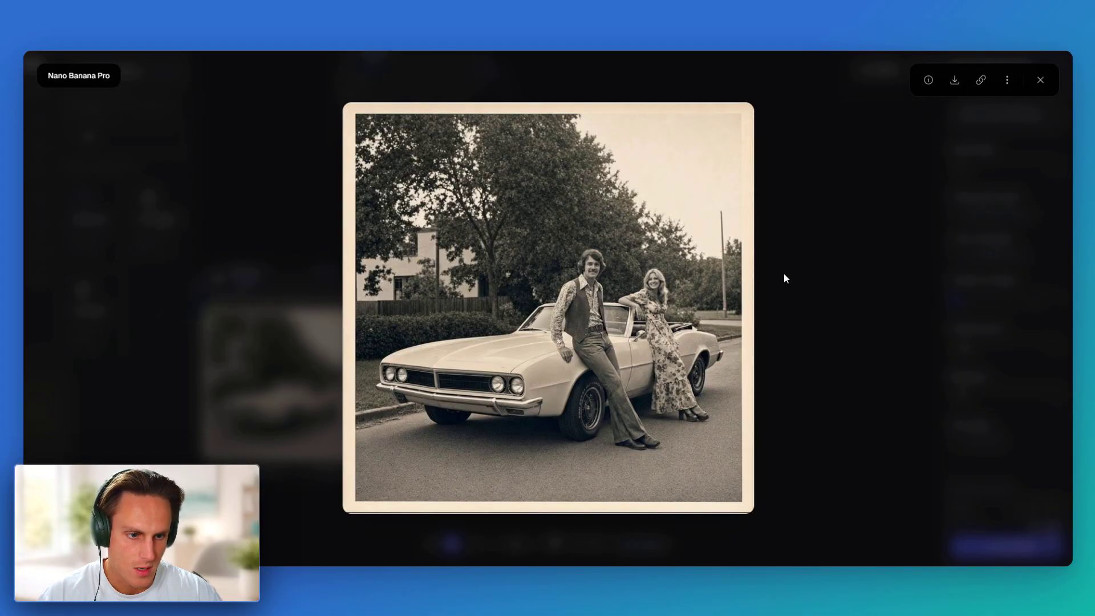
left_click(784, 275)
Branch a second Nano Banana Pro node from the GPT Image 2 output, below the first one
left_click_drag(462, 181, 391, 163)
scroll(491, 179, "down", 2)
scroll(489, 162, "down", 2)
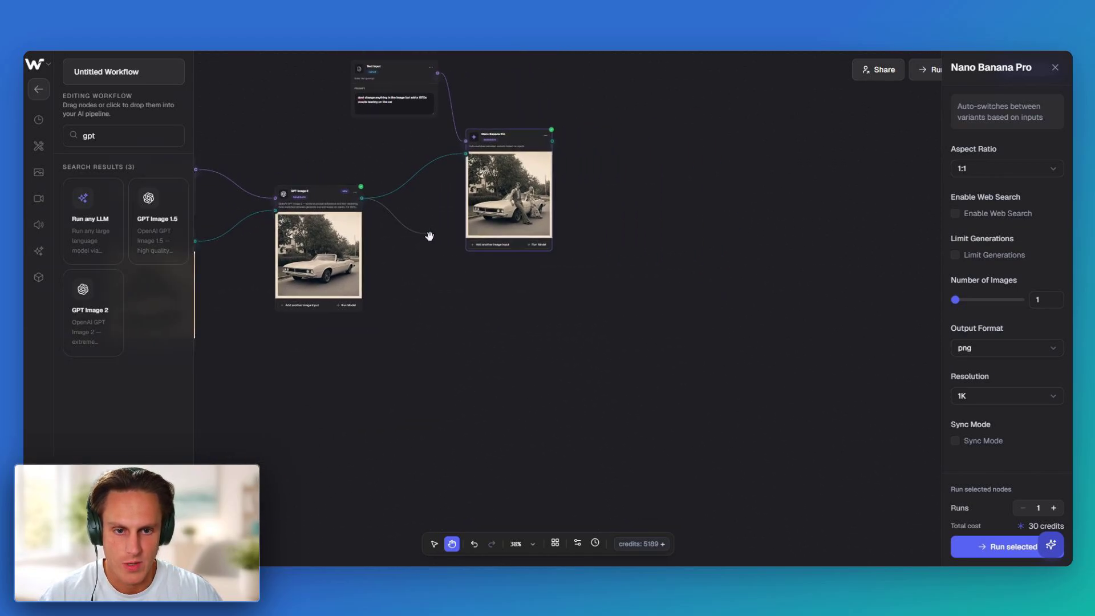
left_click_drag(430, 235, 469, 298)
type("na")
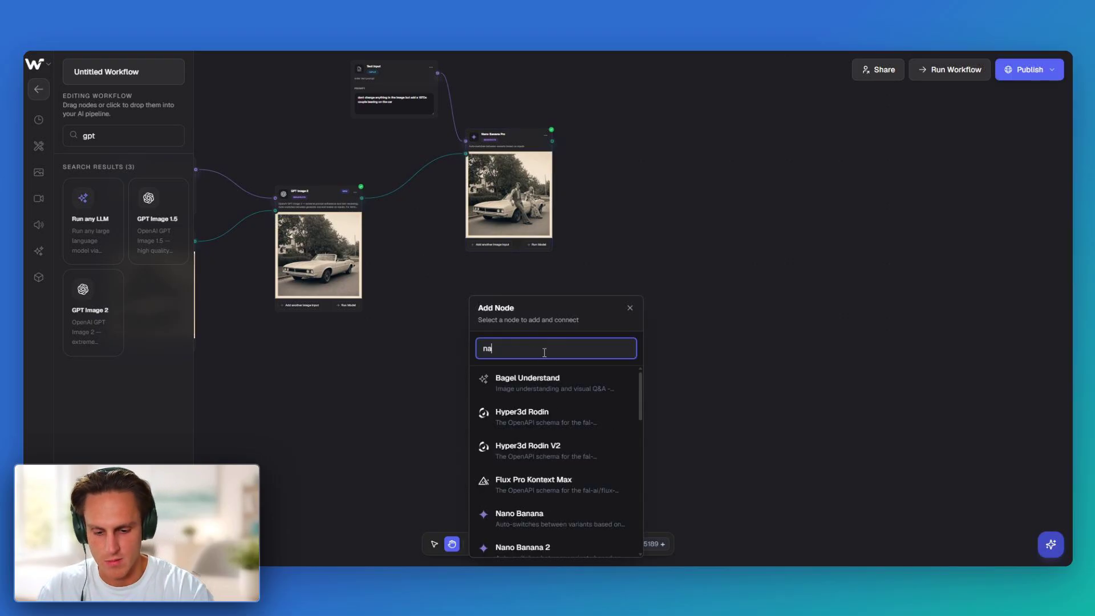
type("no")
left_click(550, 445)
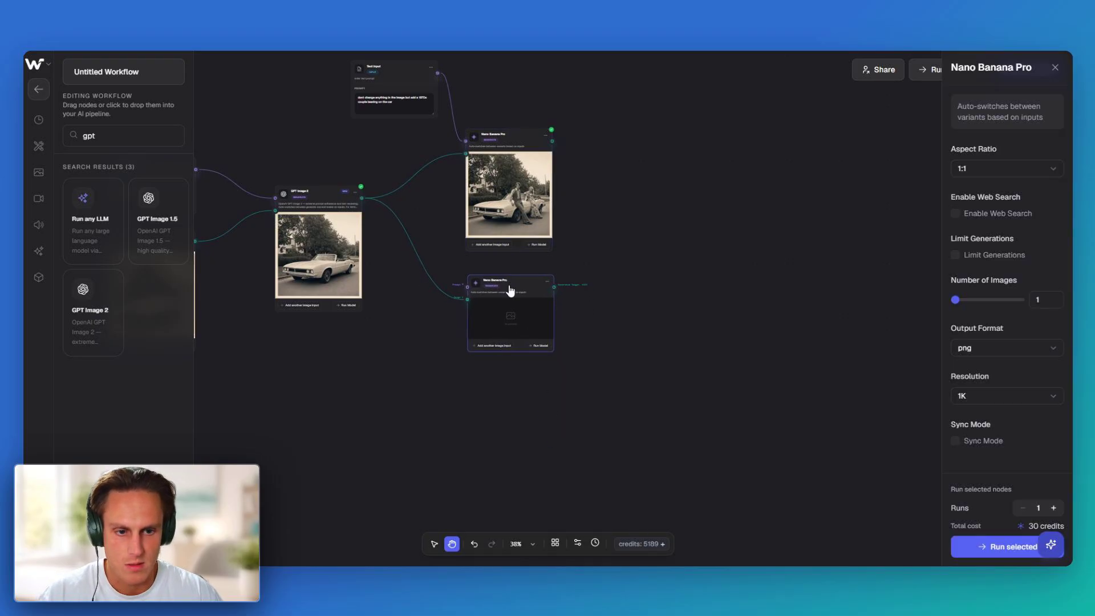
Branch a third Nano Banana Pro node from the GPT Image 2 output and space out the two empty nodes
left_click_drag(366, 202, 463, 396)
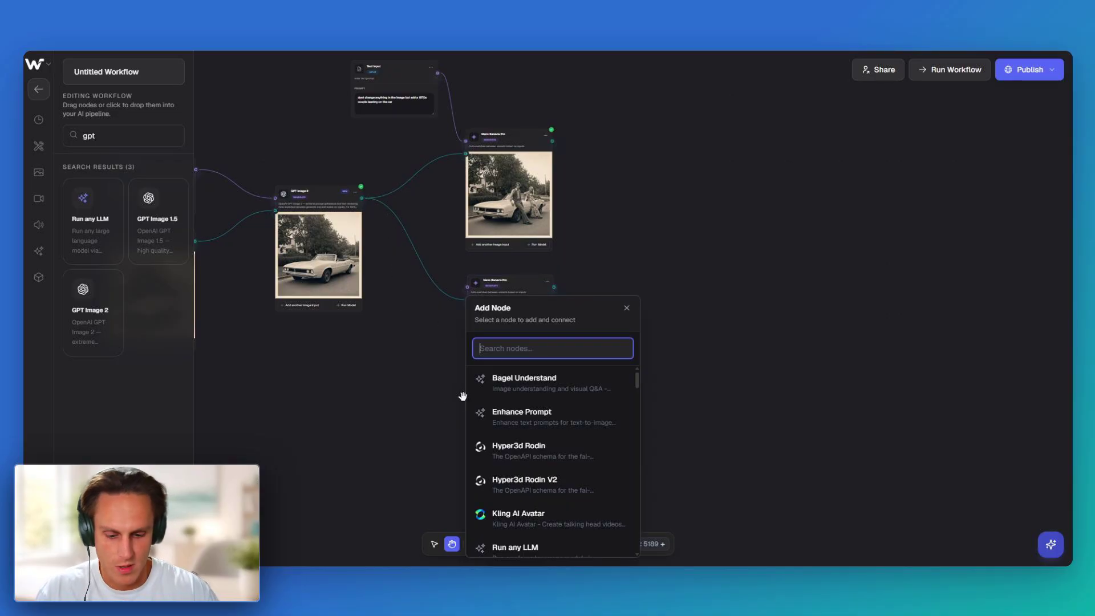
type("nano")
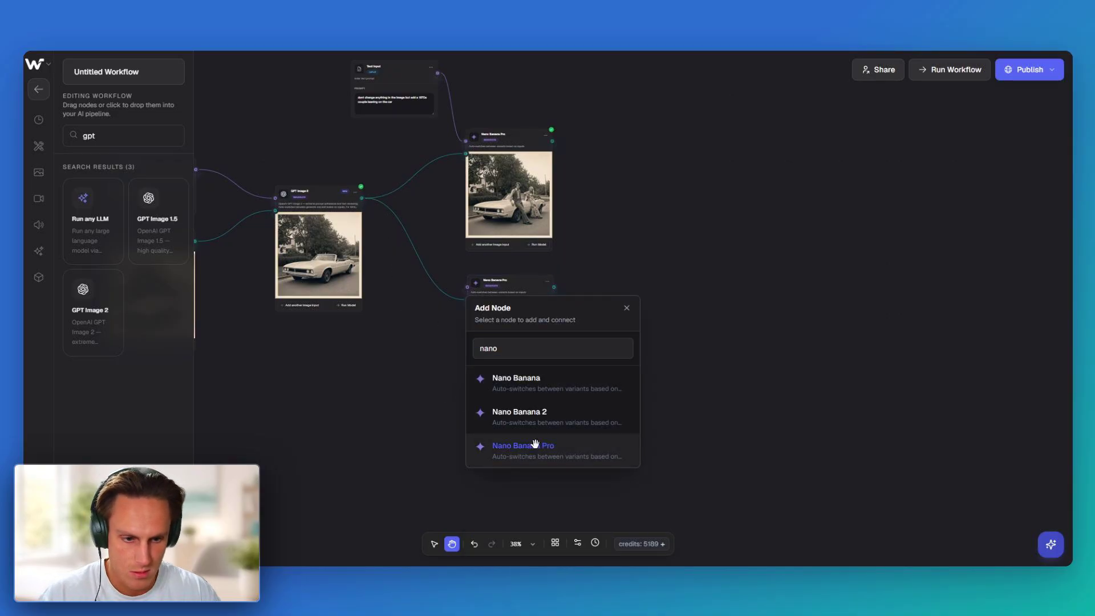
left_click(533, 445)
left_click_drag(502, 298, 513, 308)
left_click_drag(505, 409, 522, 412)
left_click_drag(517, 293, 538, 304)
left_click_drag(519, 412, 552, 413)
Give both empty Nano Banana Pro nodes Text Input prompts: a watercolor repaint, and "replace the background with a sunset on the beach"
left_click_drag(516, 420, 383, 370)
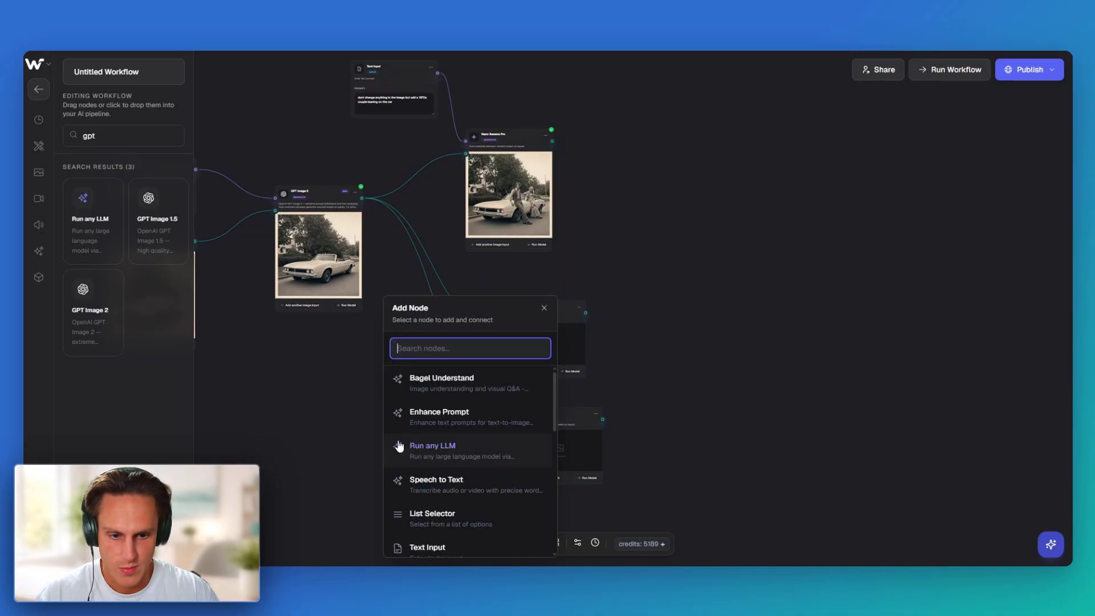
left_click(428, 549)
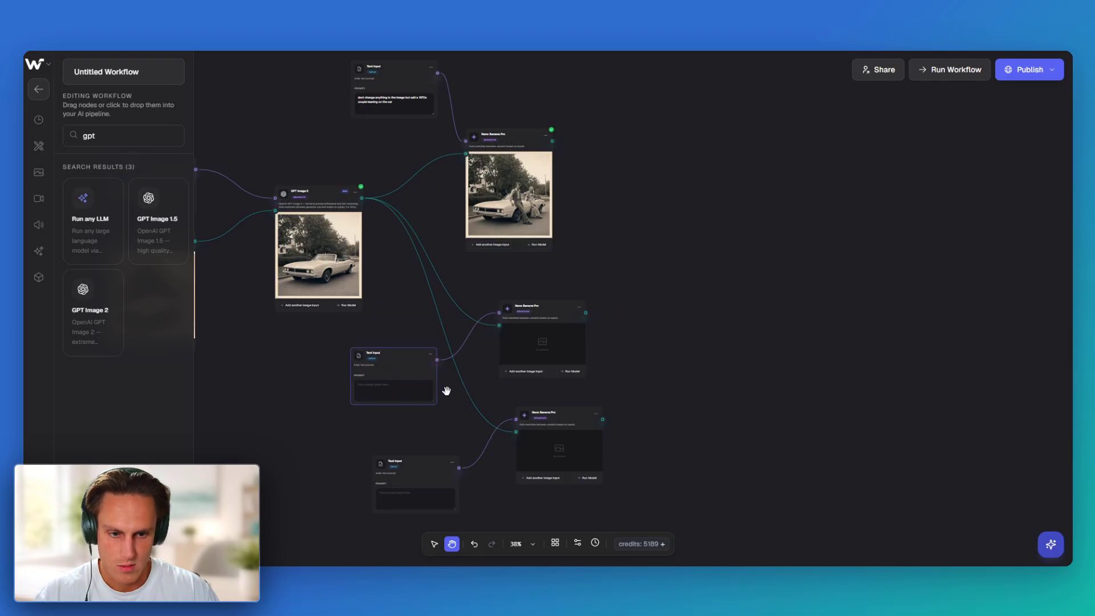
left_click_drag(448, 392, 503, 305)
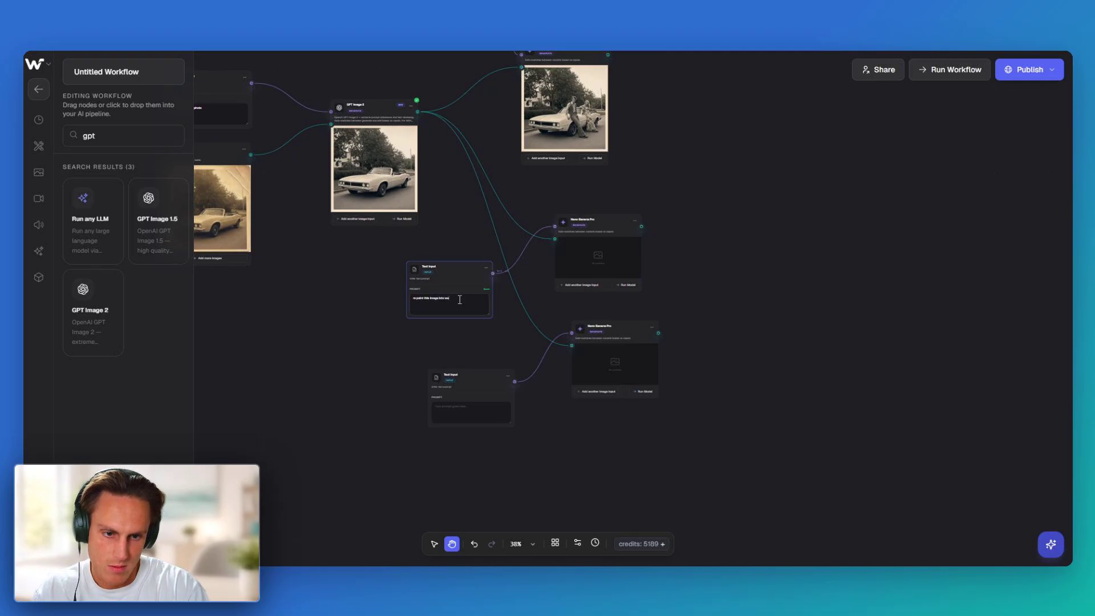
left_click(473, 418)
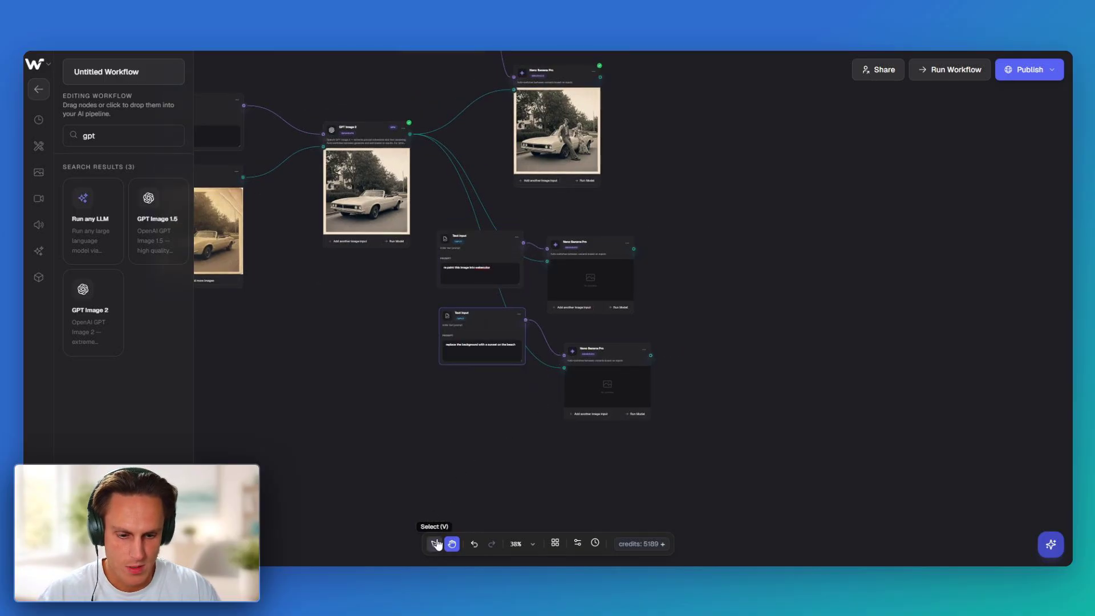
Select both empty Nano Banana Pro nodes together and run them to generate the watercolor and beach sunset variations
left_click(434, 544)
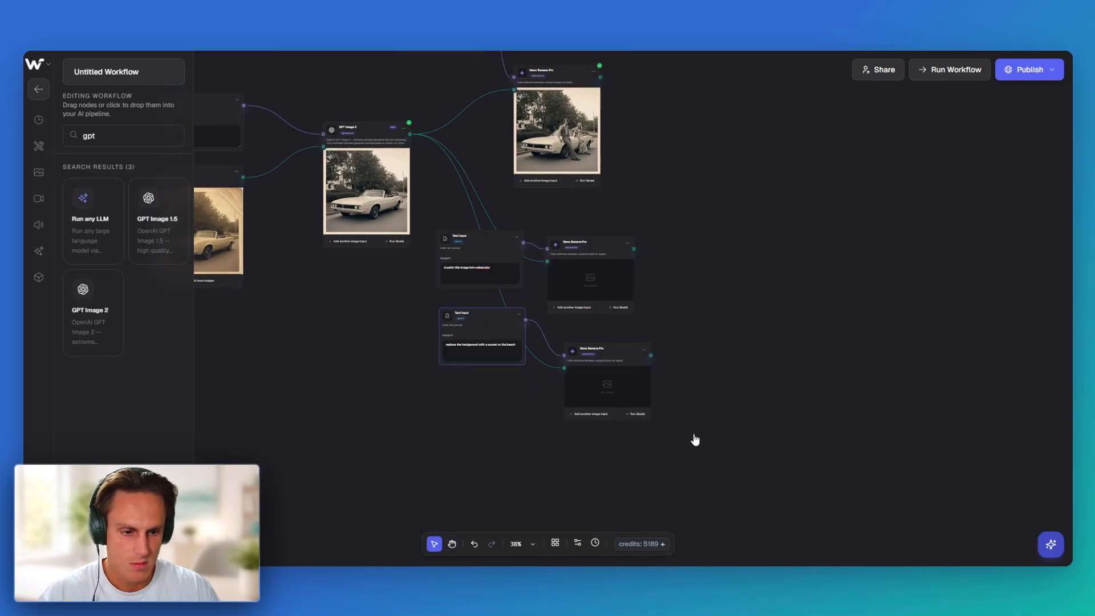
left_click_drag(695, 440, 543, 225)
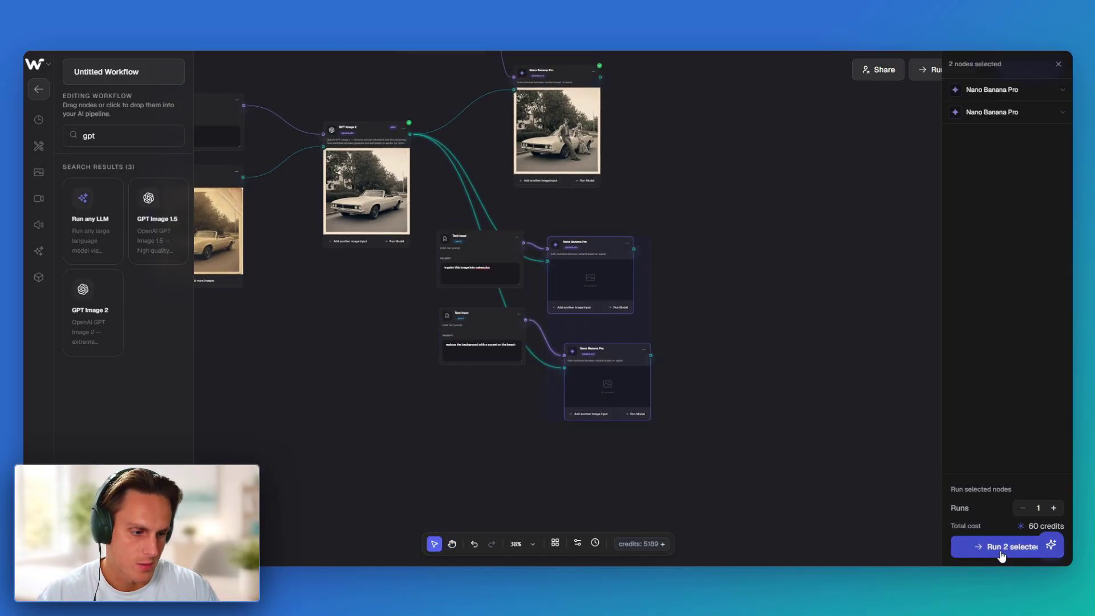
left_click(1023, 548)
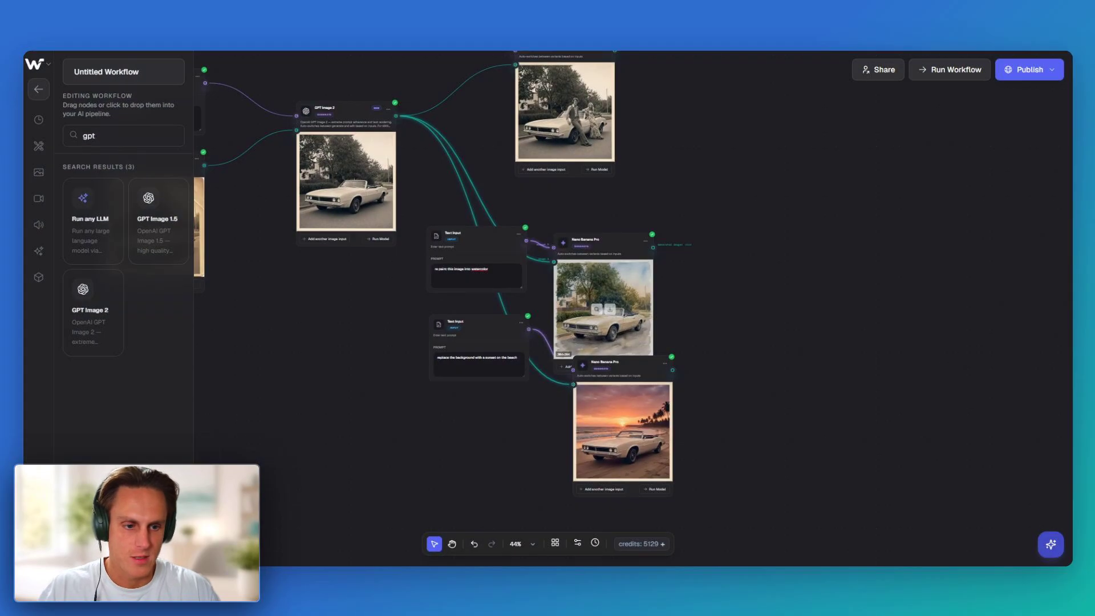
Stack the watercolor and sunset Nano Banana Pro nodes in a column below the first one, separating their Text Inputs from them
left_click(472, 246)
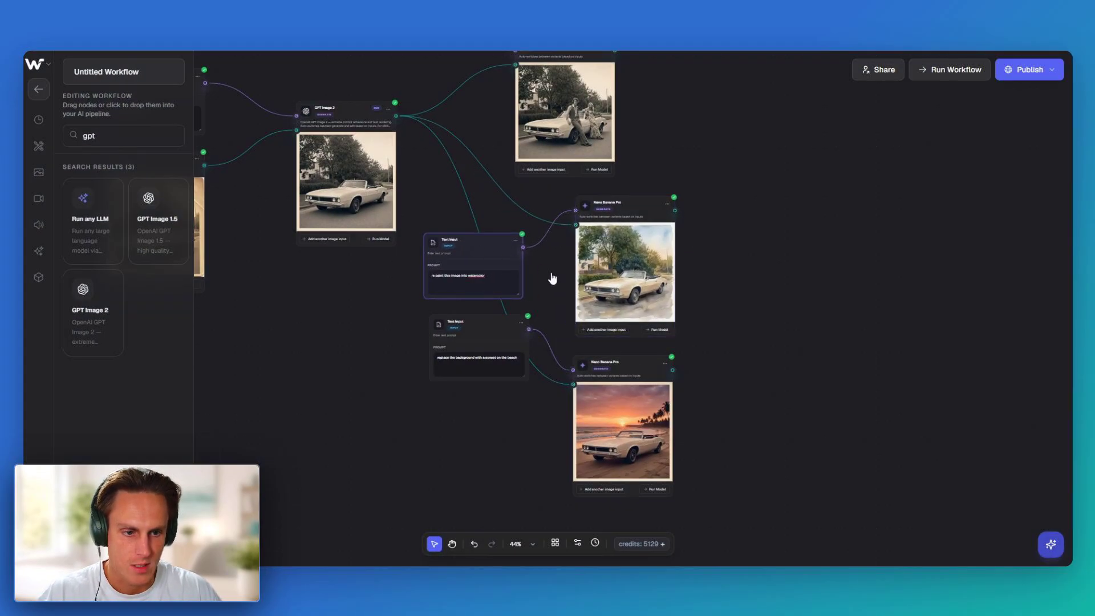
left_click_drag(593, 231, 540, 224)
left_click_drag(471, 248, 464, 174)
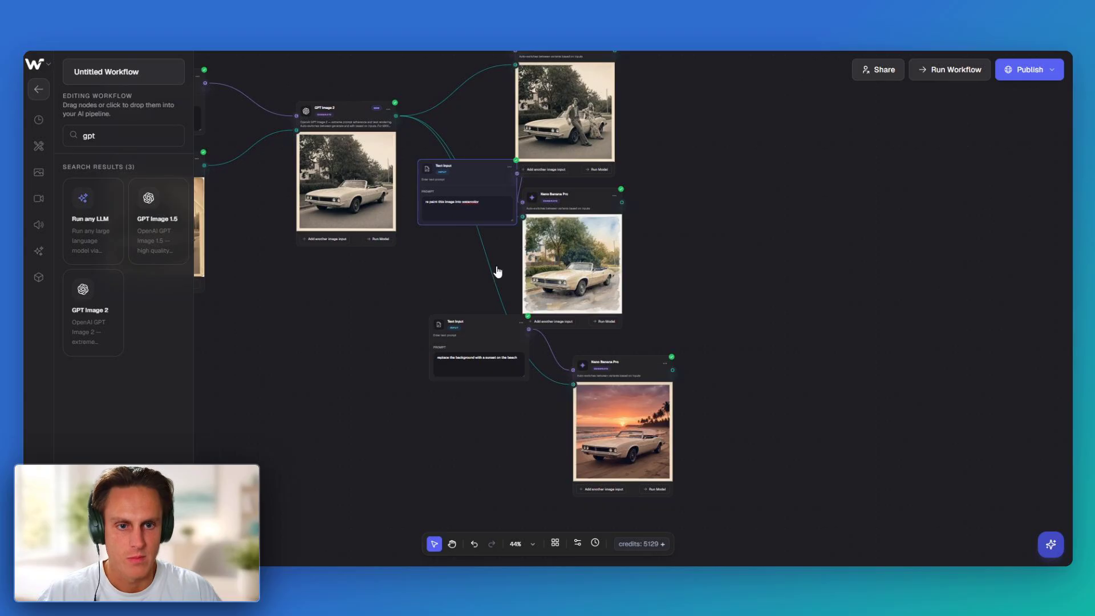
scroll(508, 308, "up", 1)
scroll(508, 309, "left", 1)
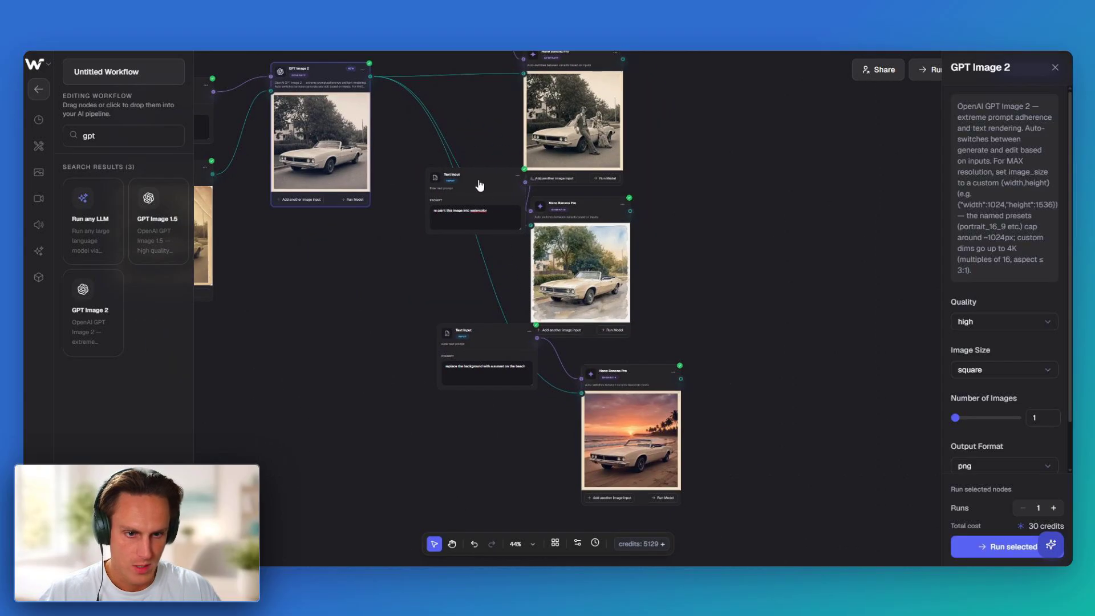
left_click_drag(479, 185, 456, 183)
left_click(578, 208)
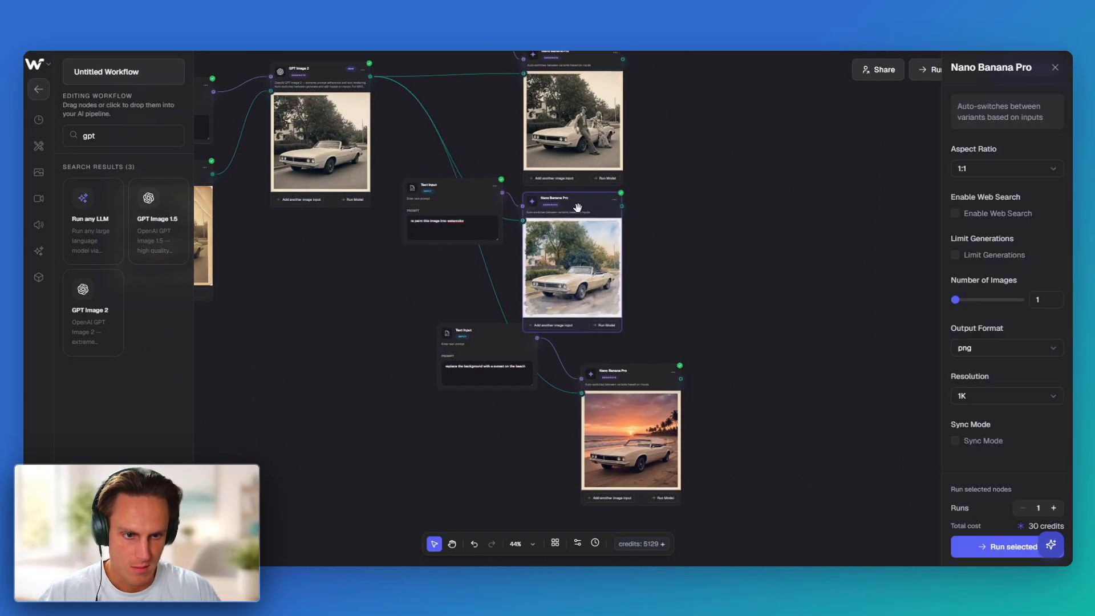
left_click_drag(491, 333, 421, 324)
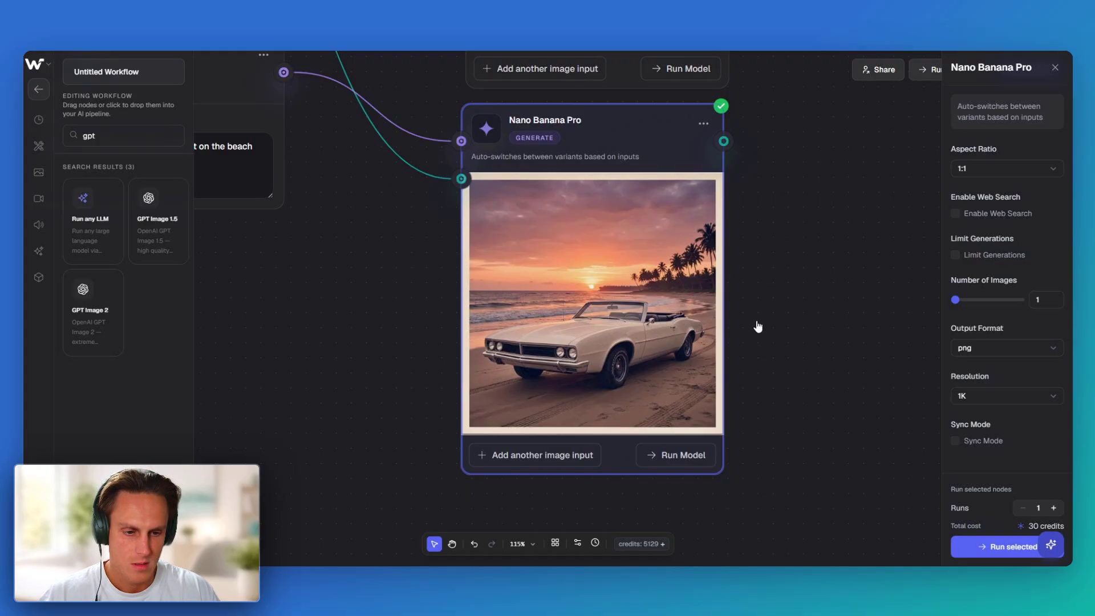
Examine the generated beach sunset and watercolor images enlarged on the canvas
scroll(767, 302, "down", 1)
scroll(767, 302, "left", 1)
scroll(776, 281, "up", 5)
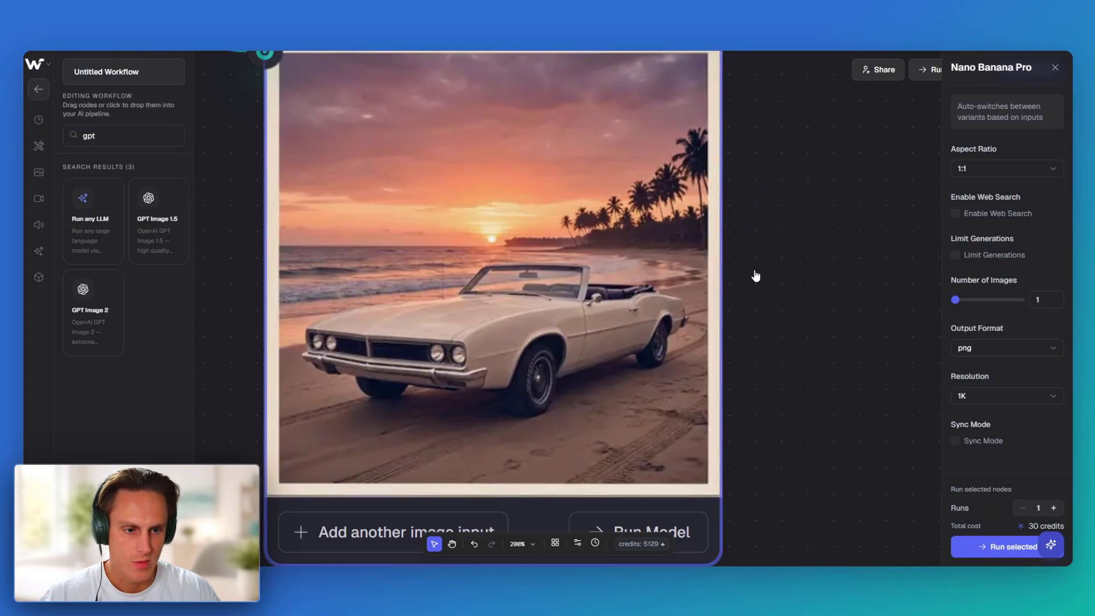
scroll(470, 351, "down", 6)
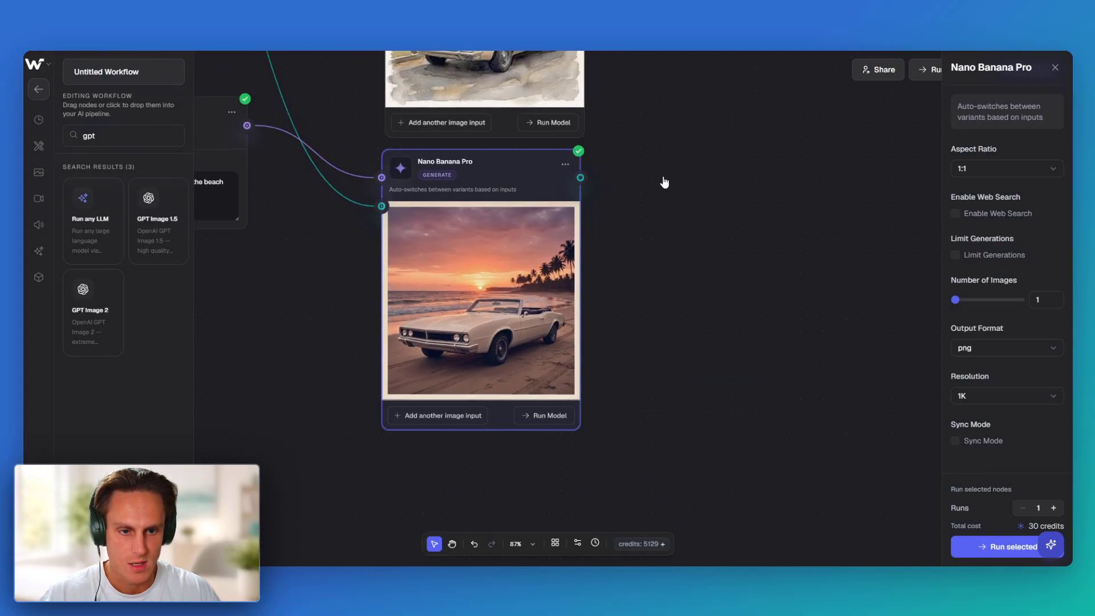
left_click_drag(665, 179, 728, 433)
scroll(553, 257, "up", 4)
left_click_drag(788, 312, 738, 237)
scroll(811, 284, "up", 1)
scroll(785, 303, "down", 5)
scroll(695, 263, "down", 4)
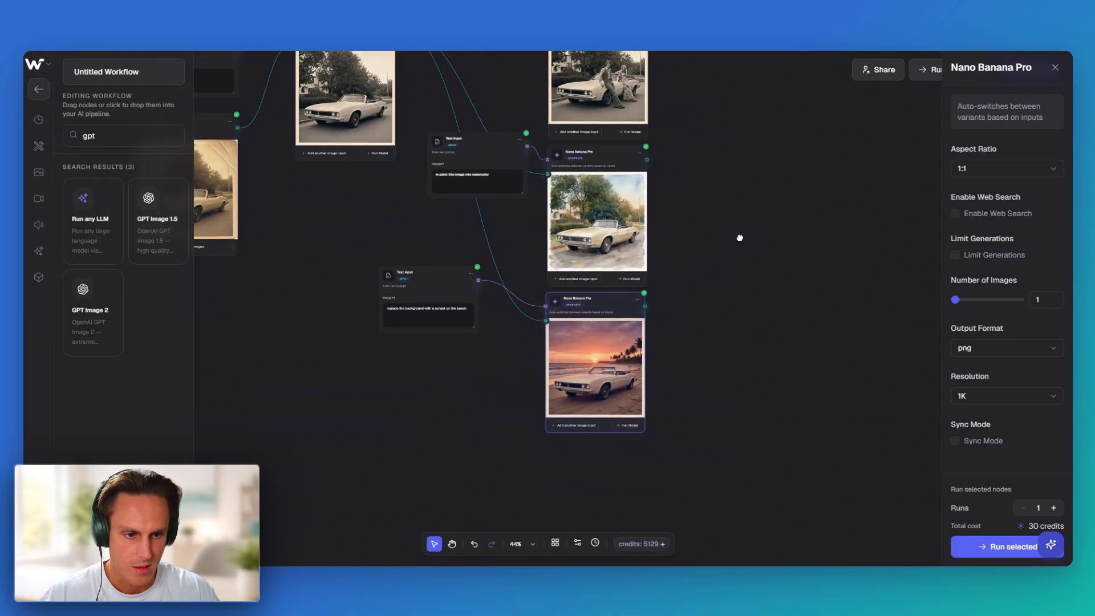
Move the watercolor and sunset Text Input nodes lower and farther away from the Nano Banana Pro nodes they feed
left_click_drag(477, 146, 426, 206)
left_click_drag(432, 275, 425, 329)
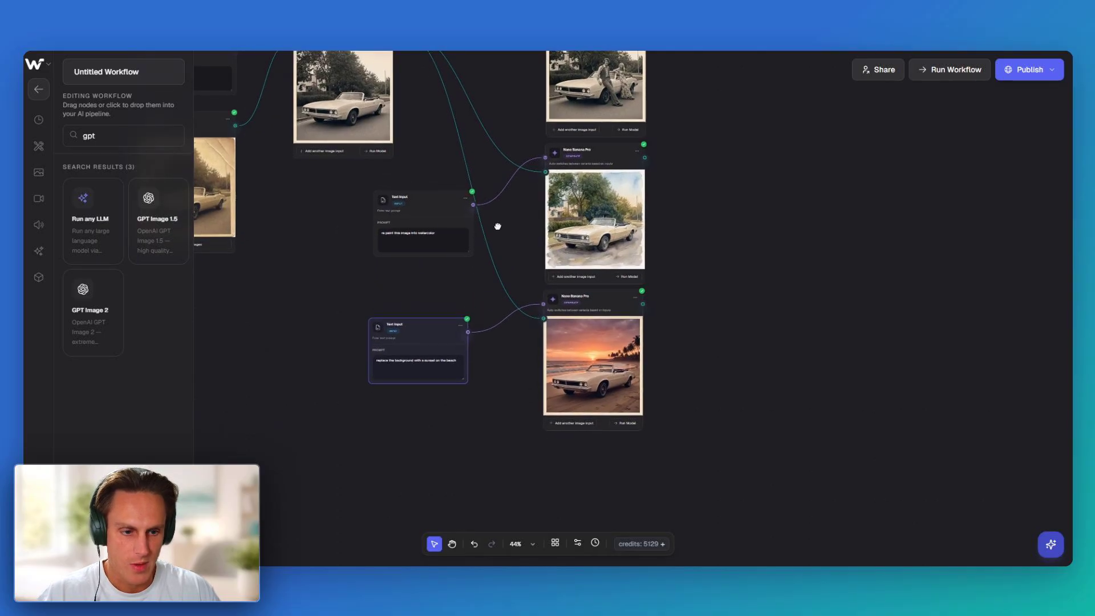
scroll(591, 292, "down", 1)
scroll(657, 337, "up", 3)
scroll(627, 274, "down", 3)
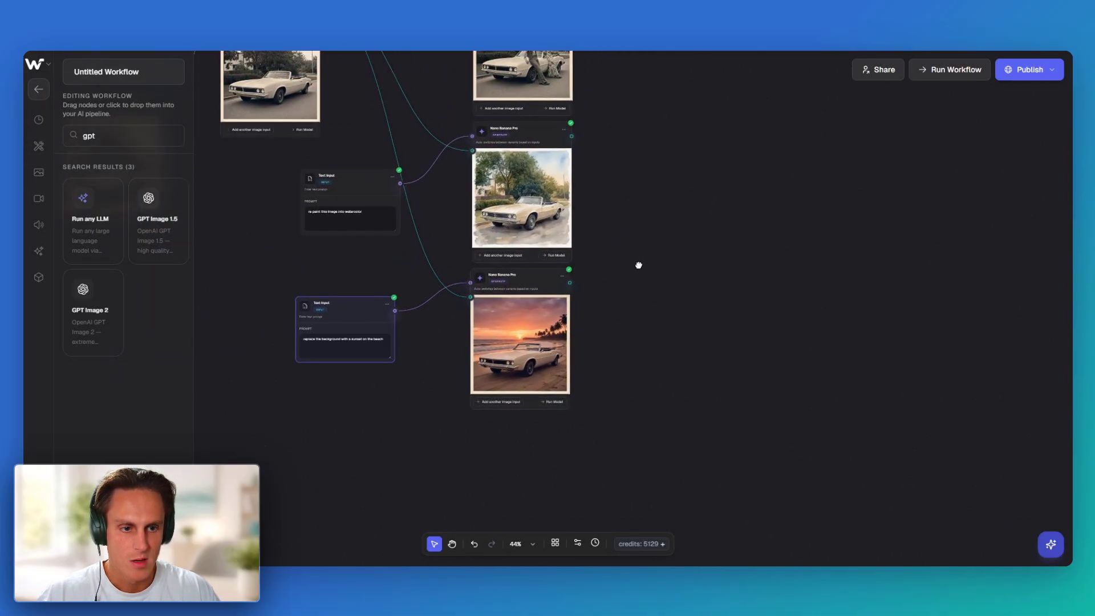
left_click_drag(639, 262, 621, 383)
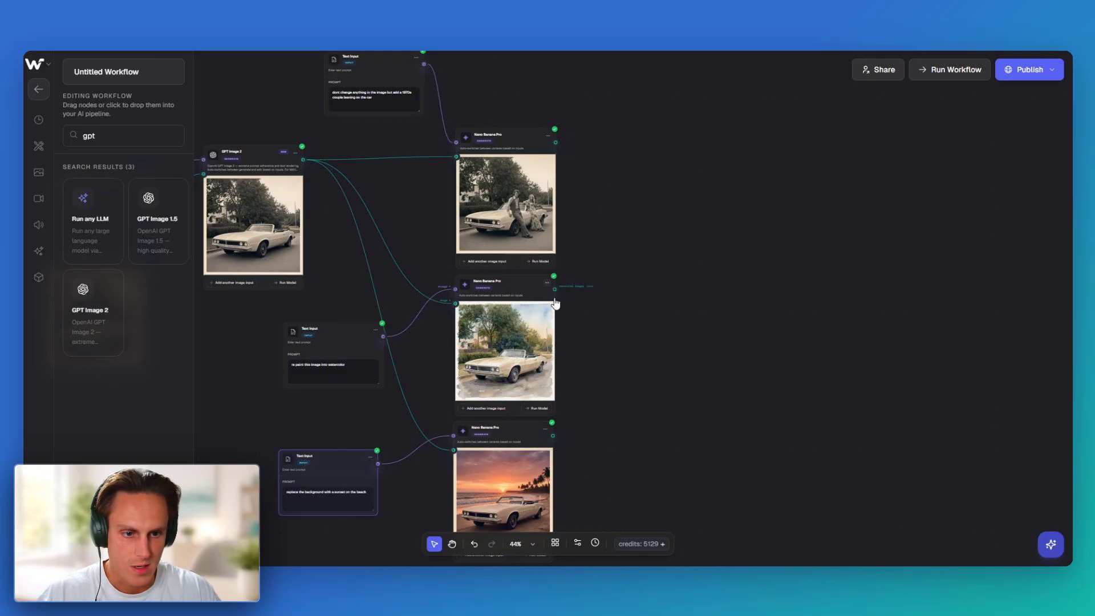
Branch a new Nano Banana Pro node from the output of the node showing the couple leaning on the car
left_click_drag(587, 222, 569, 276)
scroll(489, 220, "up", 5)
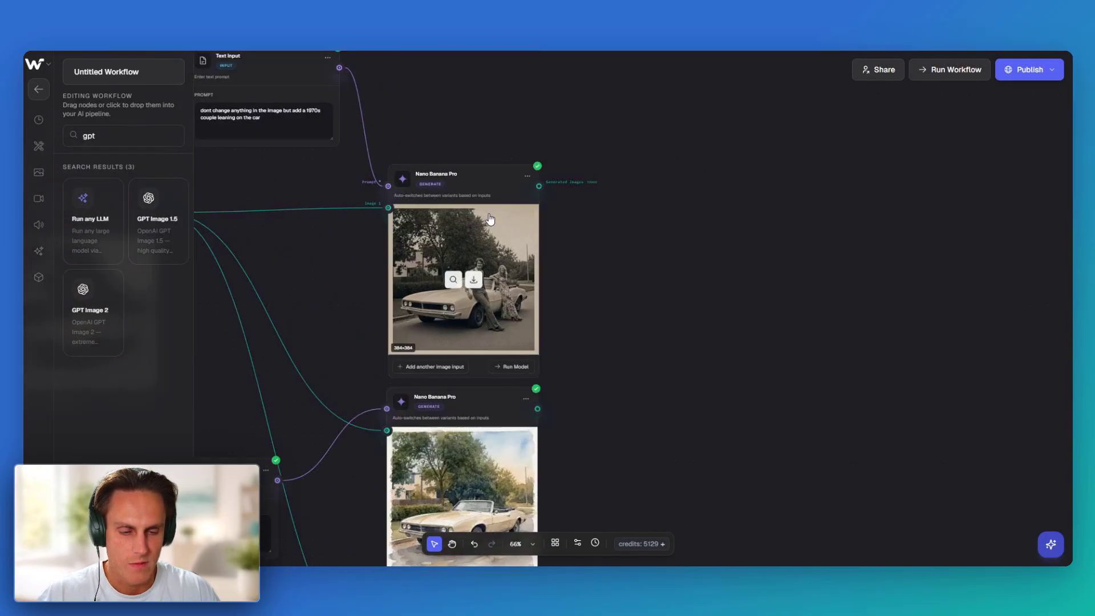
left_click_drag(565, 172, 770, 154)
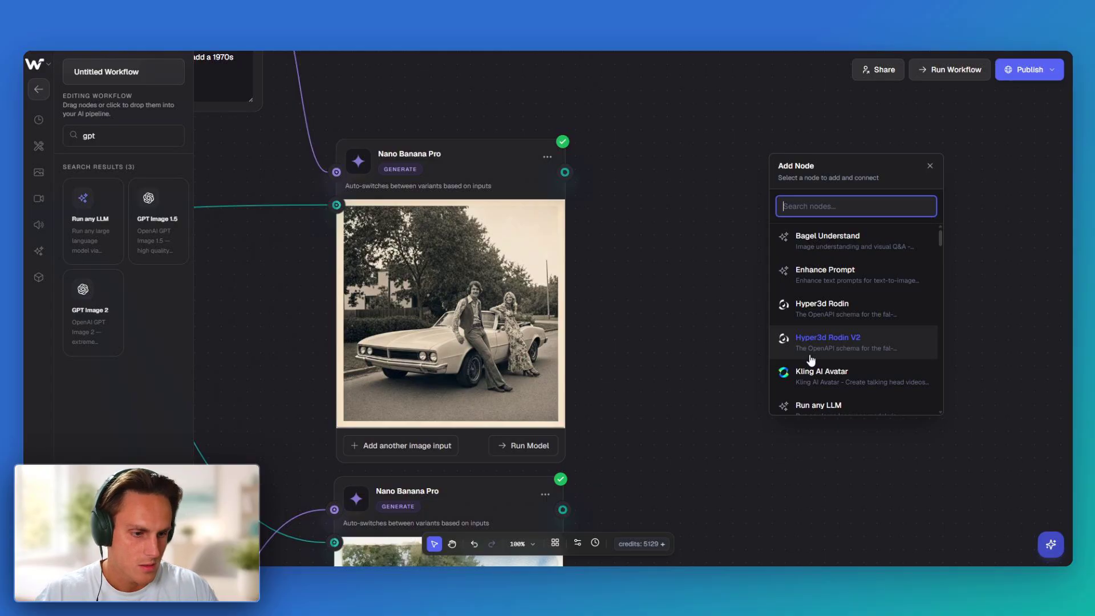
type("nano")
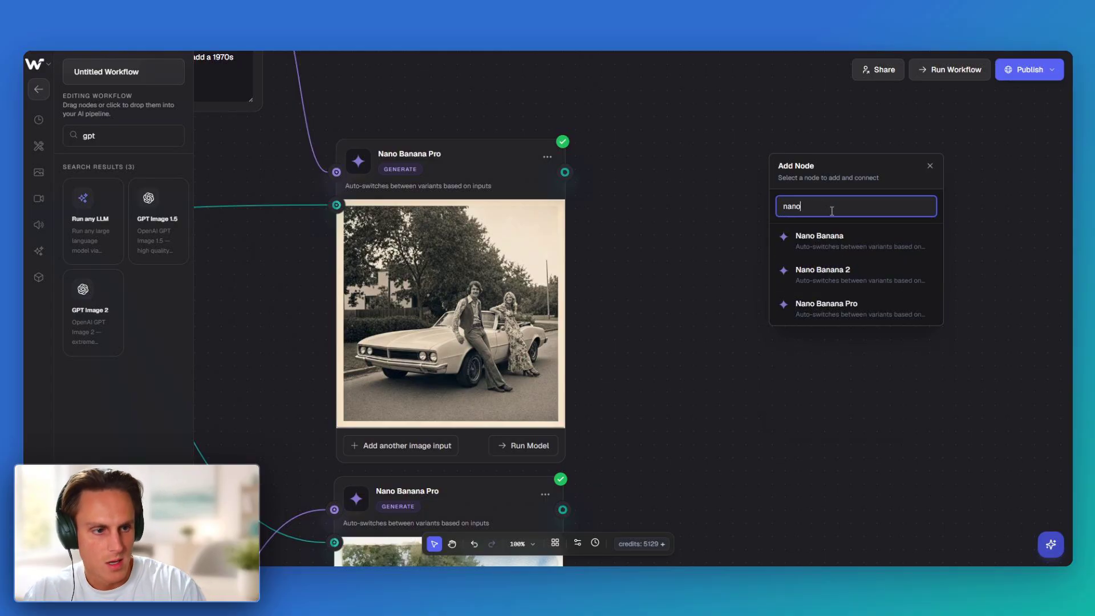
left_click(829, 309)
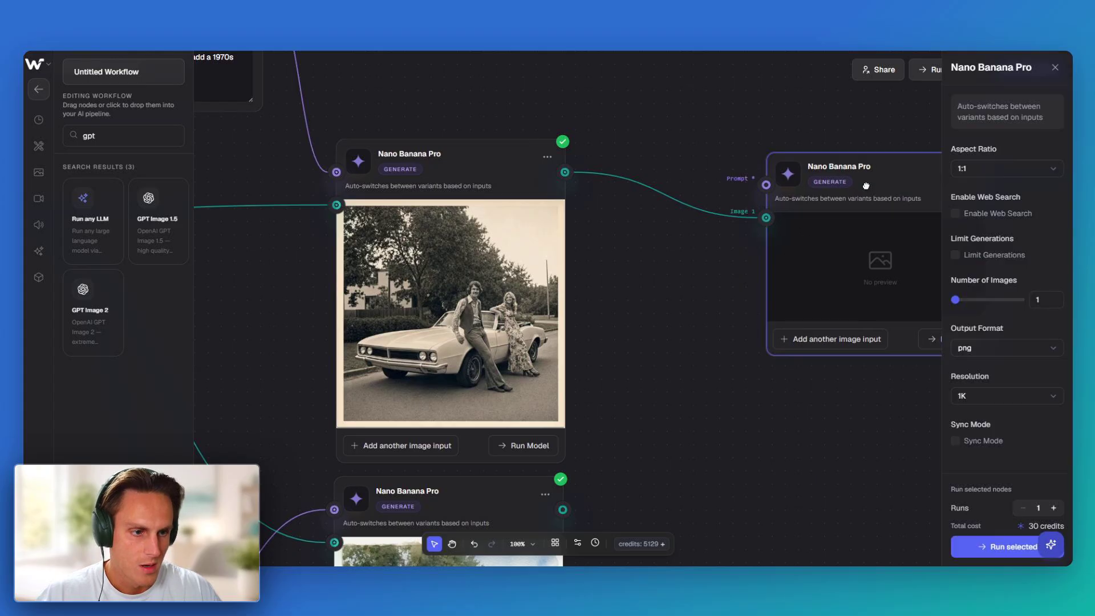
Connect a Text Input with the prompt "make the rims shiny and red" to the new Nano Banana Pro node and run it
left_click_drag(668, 226, 540, 189)
left_click(582, 436)
scroll(606, 349, "down", 3)
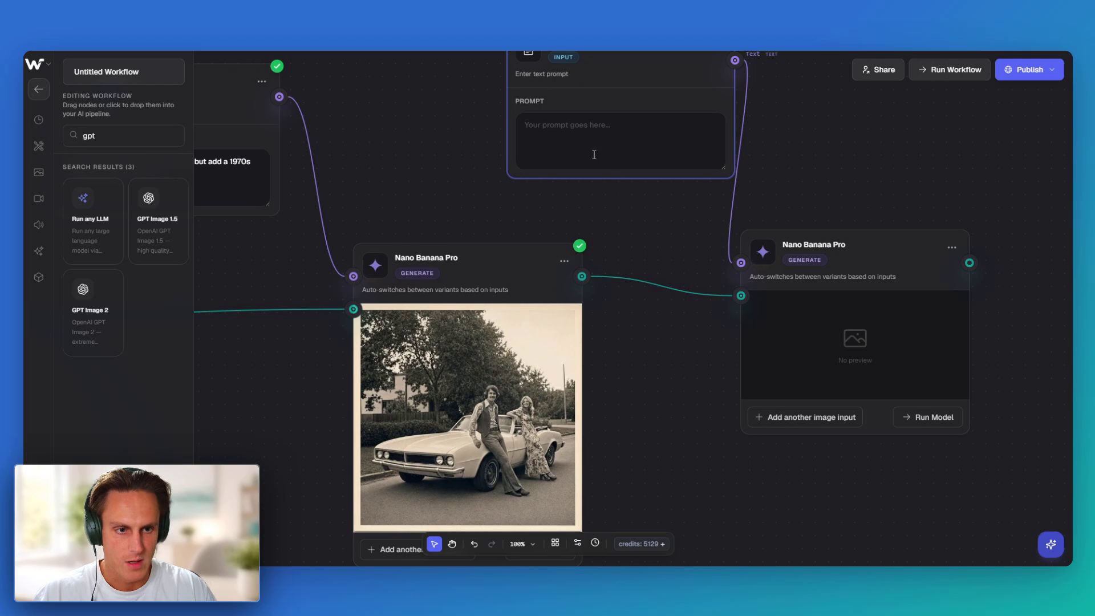
left_click(594, 152)
type("make the r")
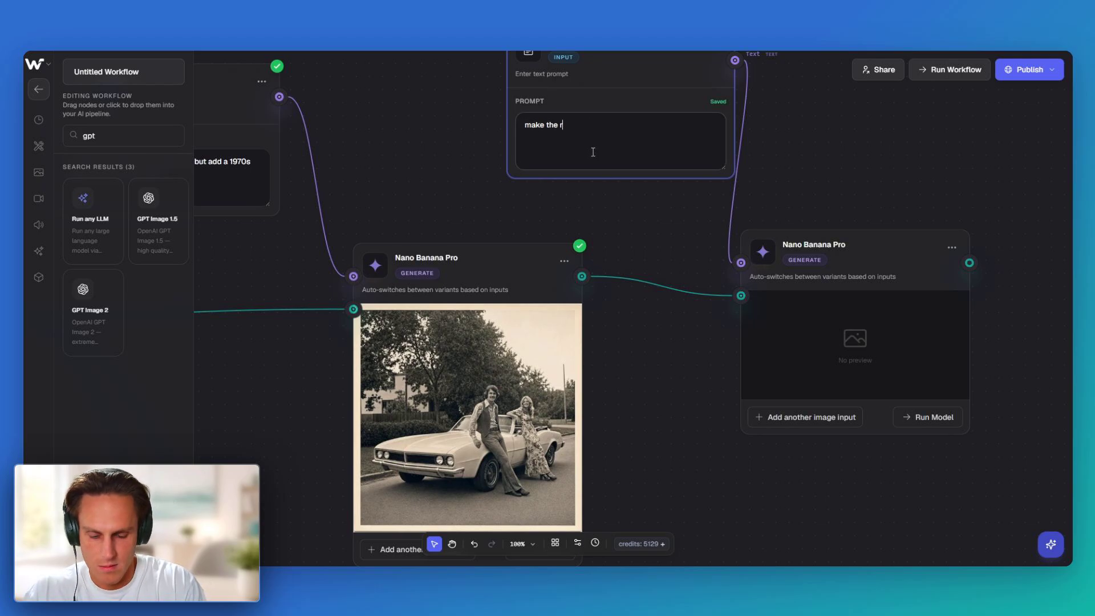
type("ims shiny and re")
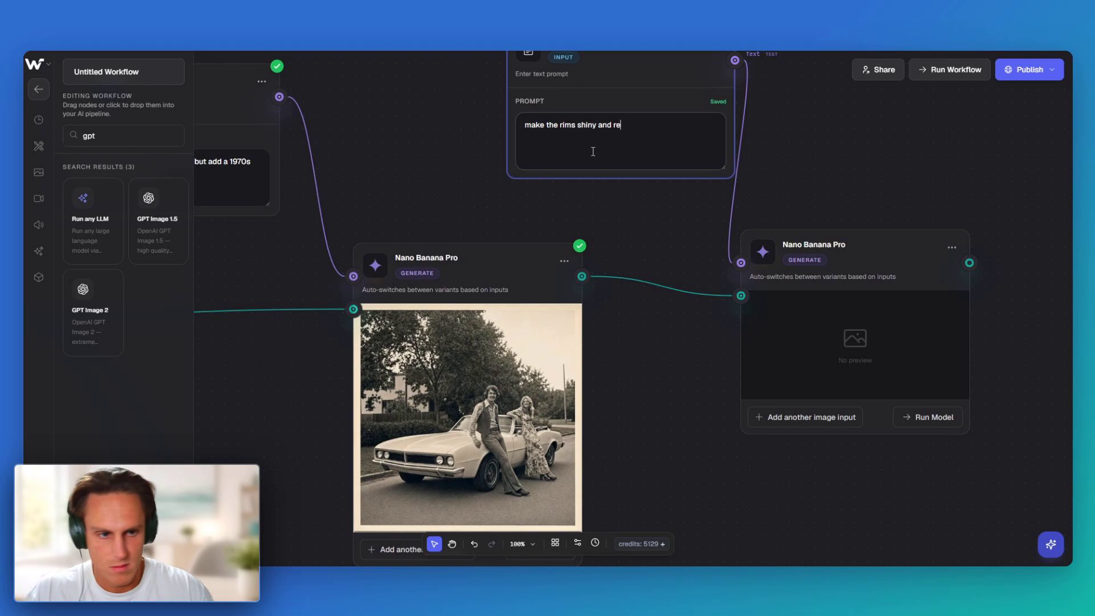
type("d")
left_click(928, 418)
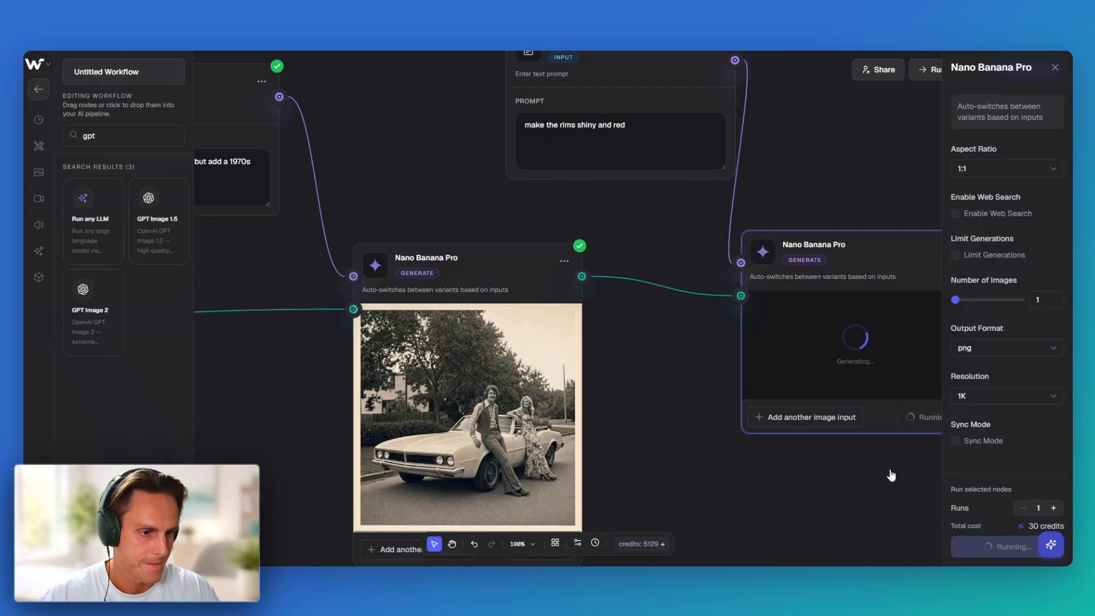
Add a Compare node fed by the Import node's original photo as its Before image
left_click_drag(891, 476, 753, 257)
scroll(800, 421, "down", 5)
left_click_drag(792, 344, 755, 282)
scroll(771, 304, "down", 3)
left_click_drag(776, 331, 700, 303)
scroll(774, 270, "down", 3)
scroll(682, 309, "up", 2)
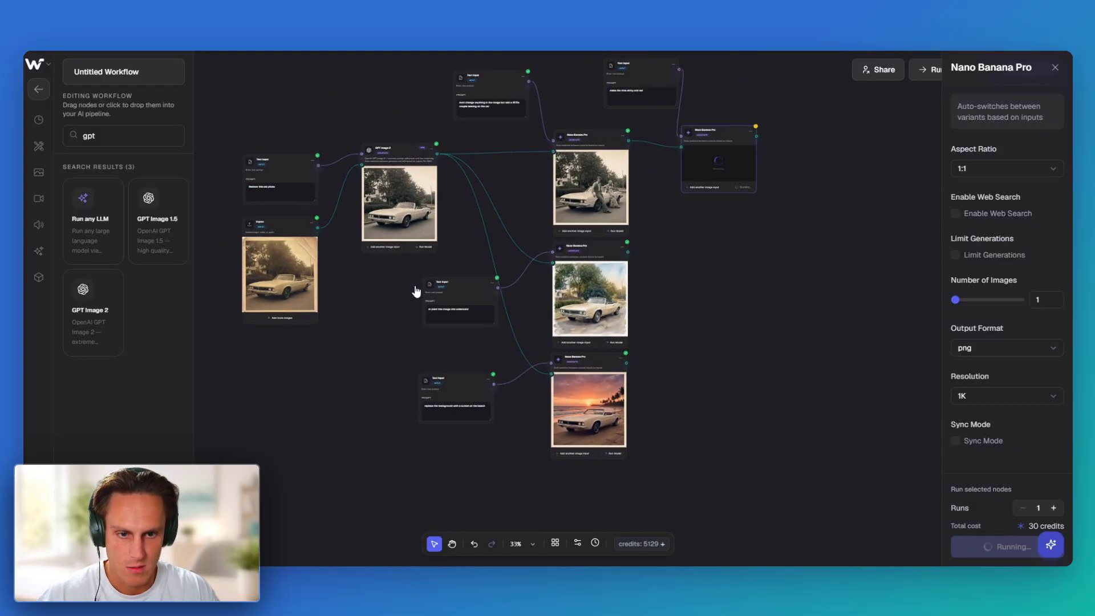
left_click_drag(317, 227, 702, 247)
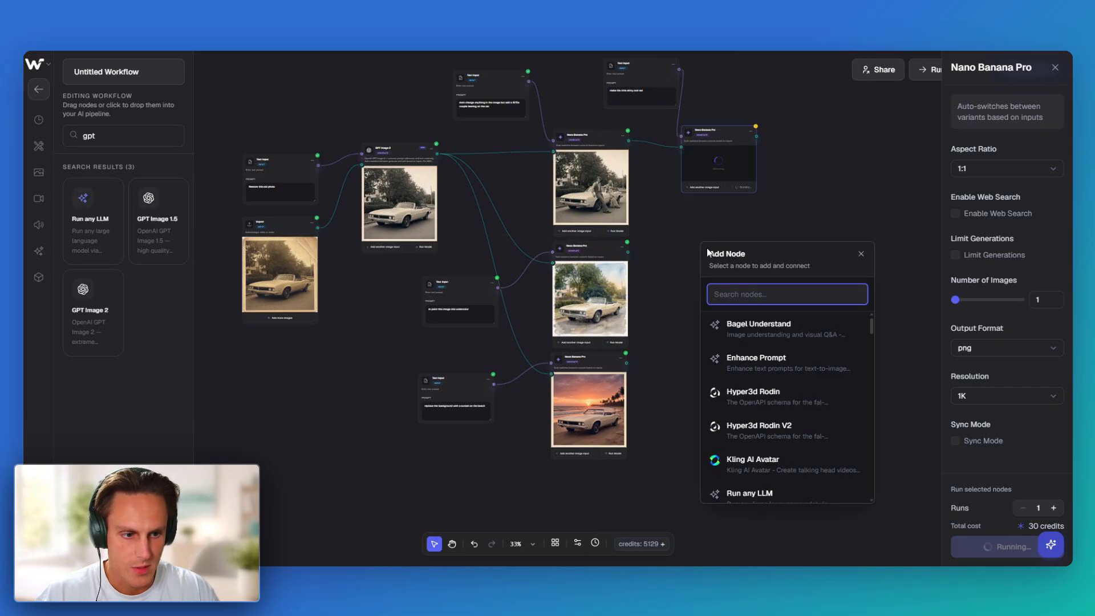
type("com")
left_click(743, 393)
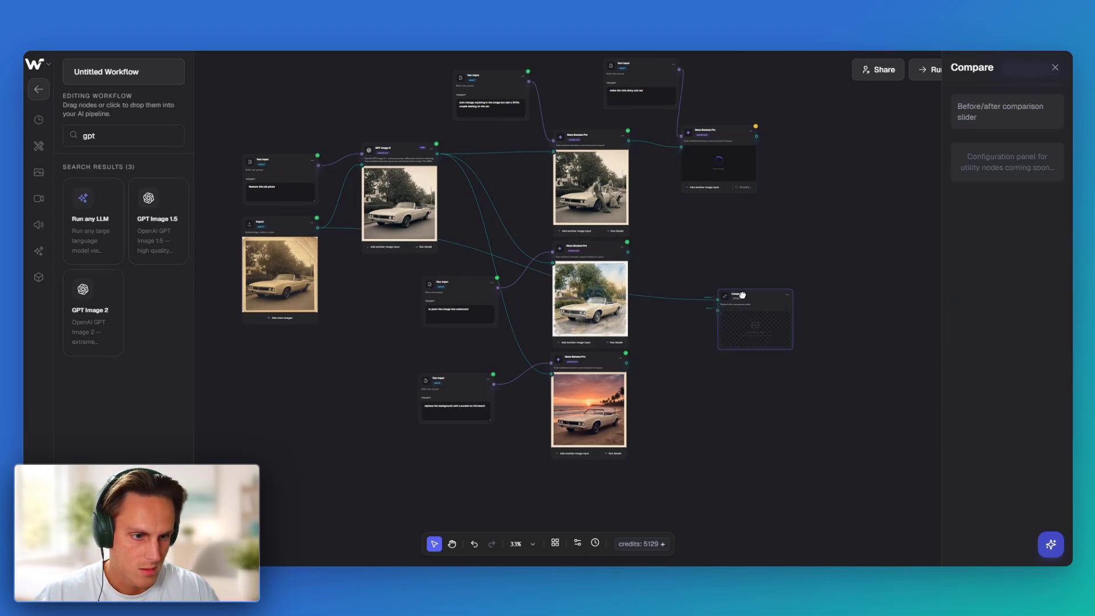
Connect the GPT Image 2 output to the Compare node's After input and move the slider between both versions of the photo
left_click_drag(754, 257, 732, 249)
scroll(706, 248, "up", 5)
scroll(720, 252, "down", 5)
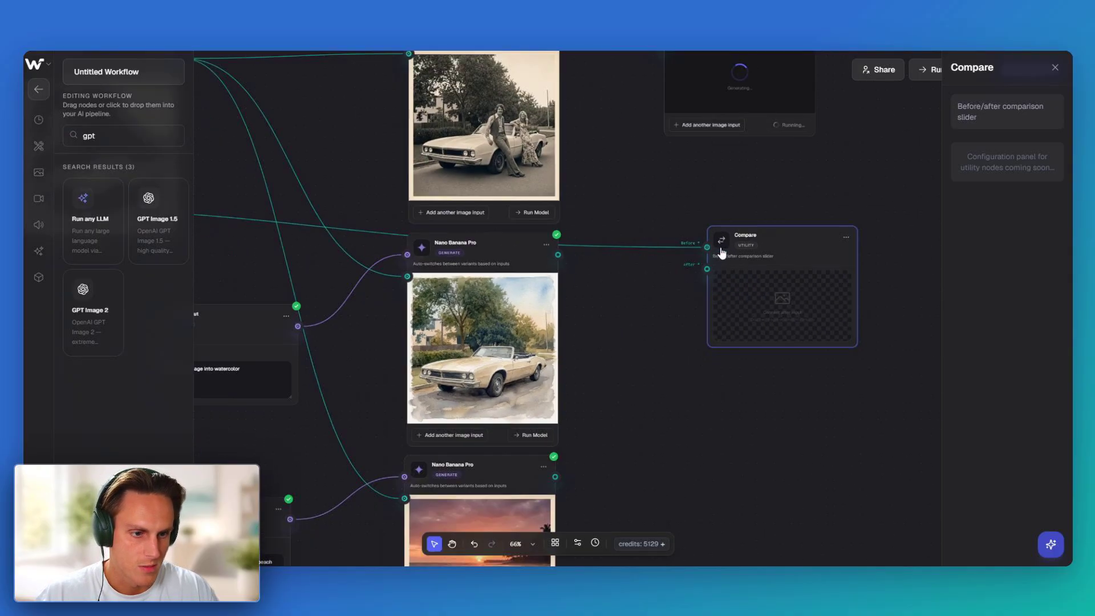
left_click_drag(360, 122, 712, 261)
scroll(739, 271, "up", 1)
scroll(740, 274, "up", 5)
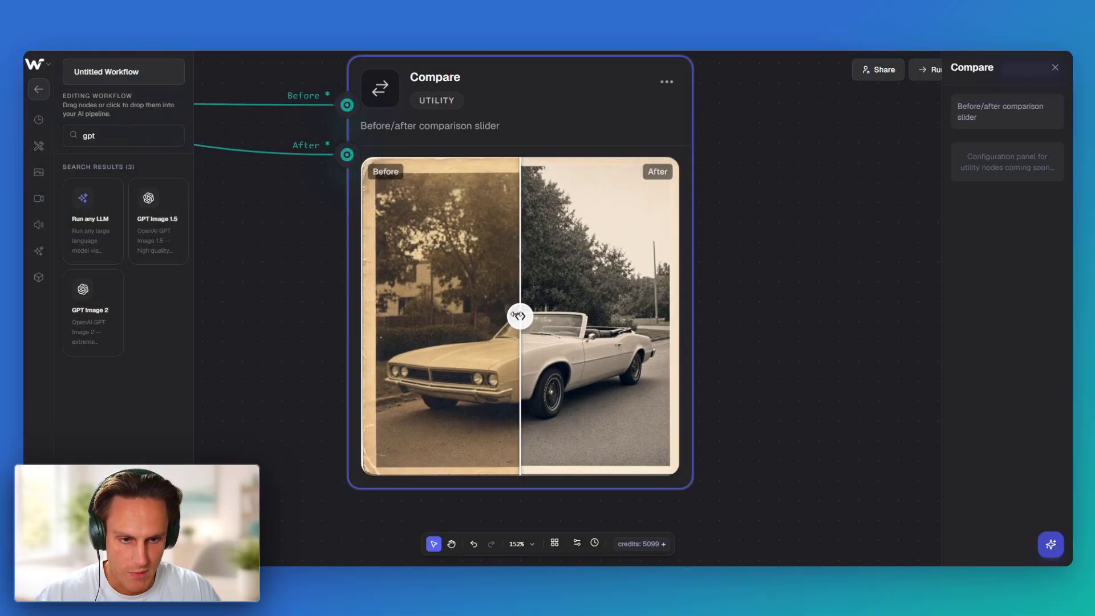
left_click_drag(517, 315, 539, 284)
scroll(565, 340, "up", 2)
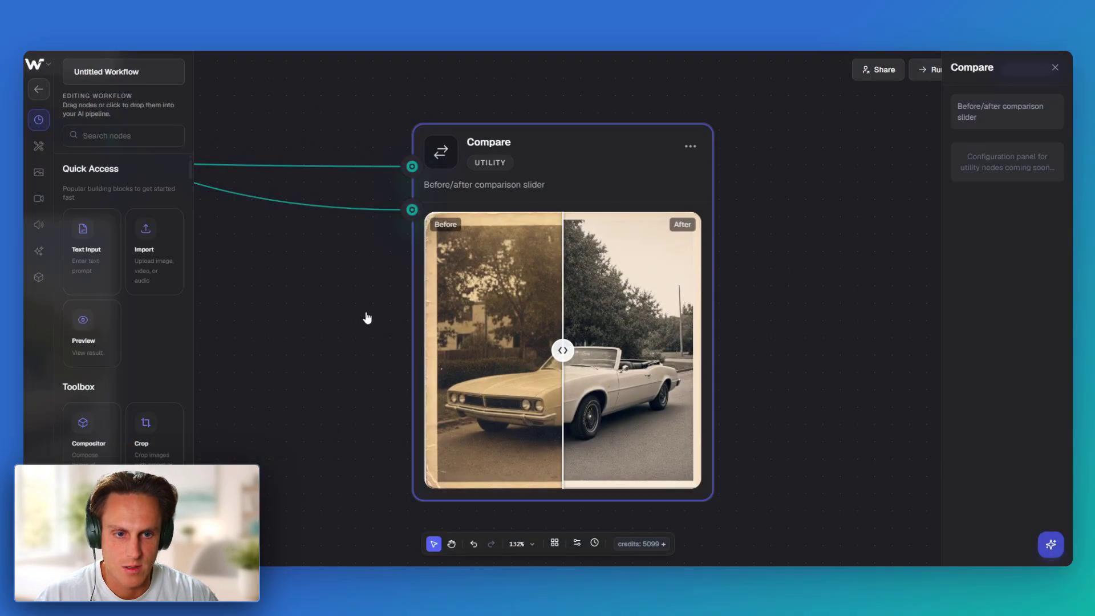
Review the red-rims image, the original imported photo and the layout of the complete workflow
scroll(367, 315, "down", 4)
left_click_drag(343, 197, 374, 329)
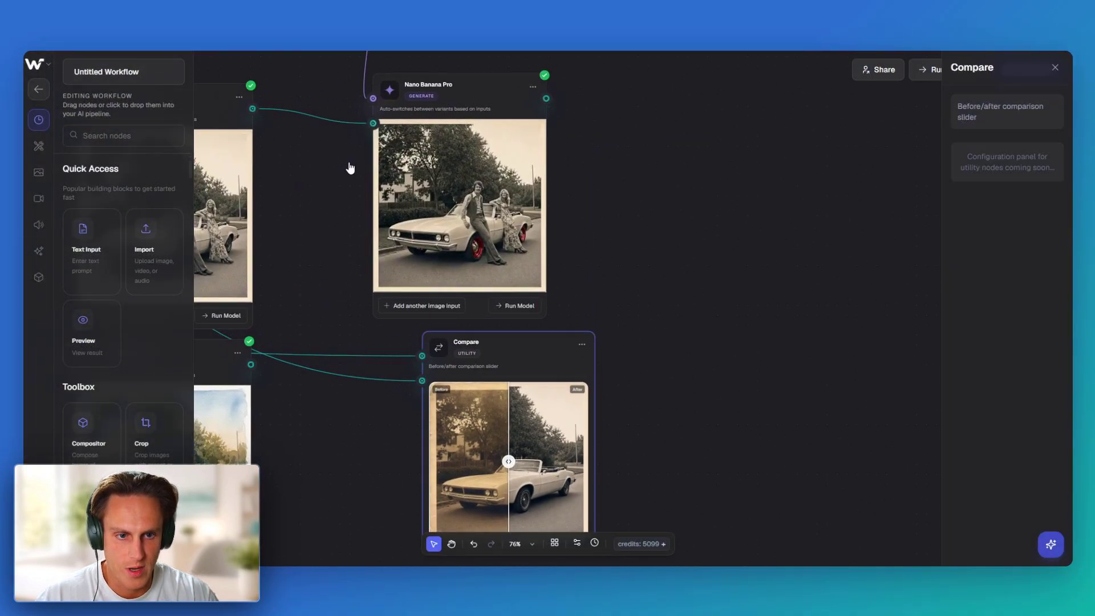
scroll(350, 168, "up", 5)
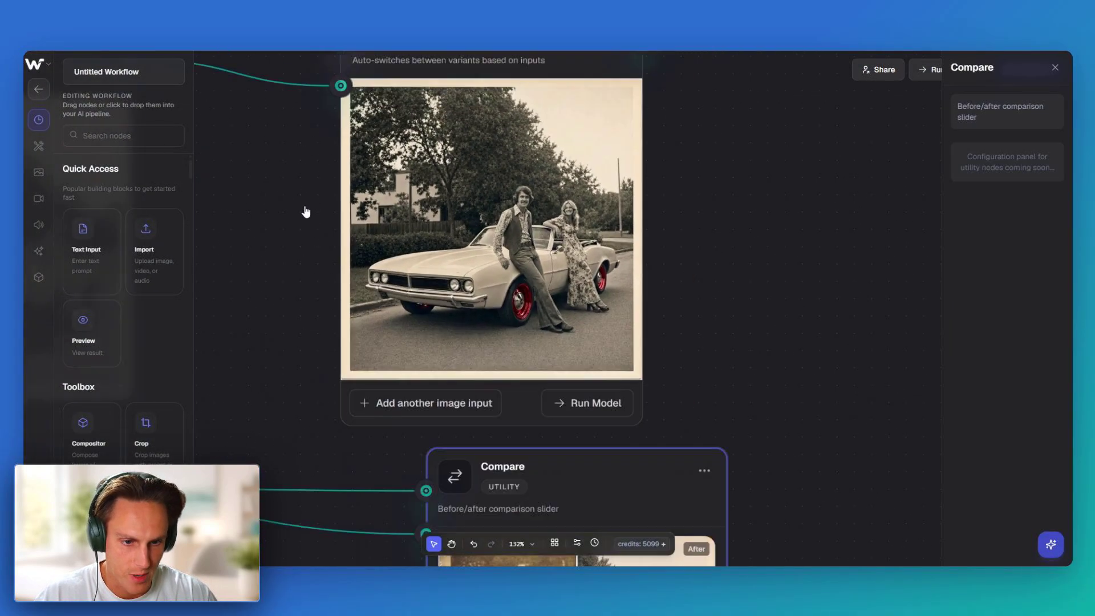
scroll(306, 212, "down", 8)
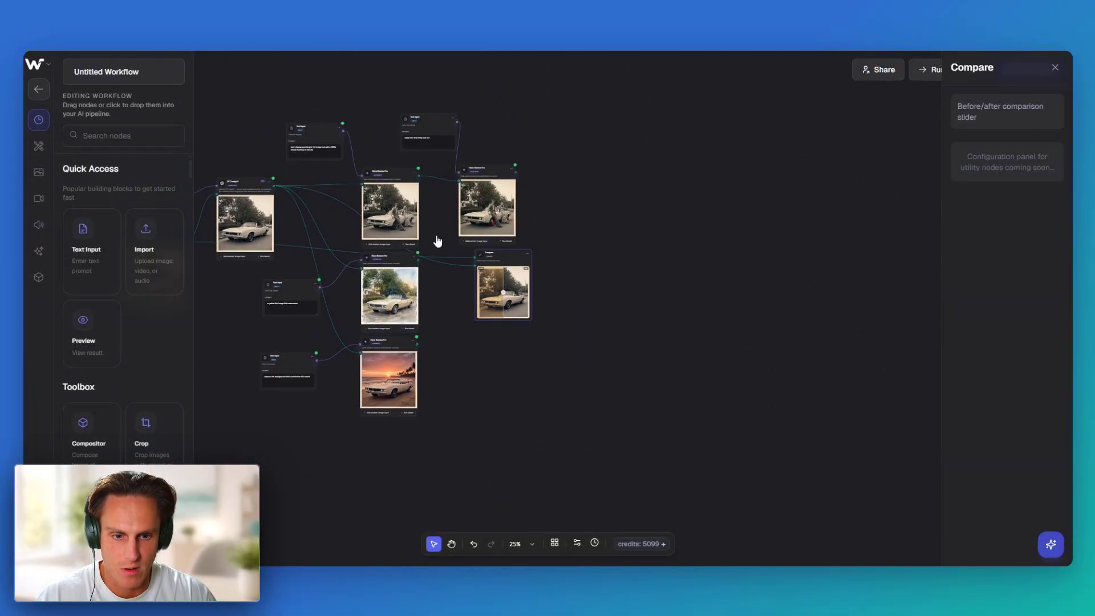
scroll(437, 241, "up", 10)
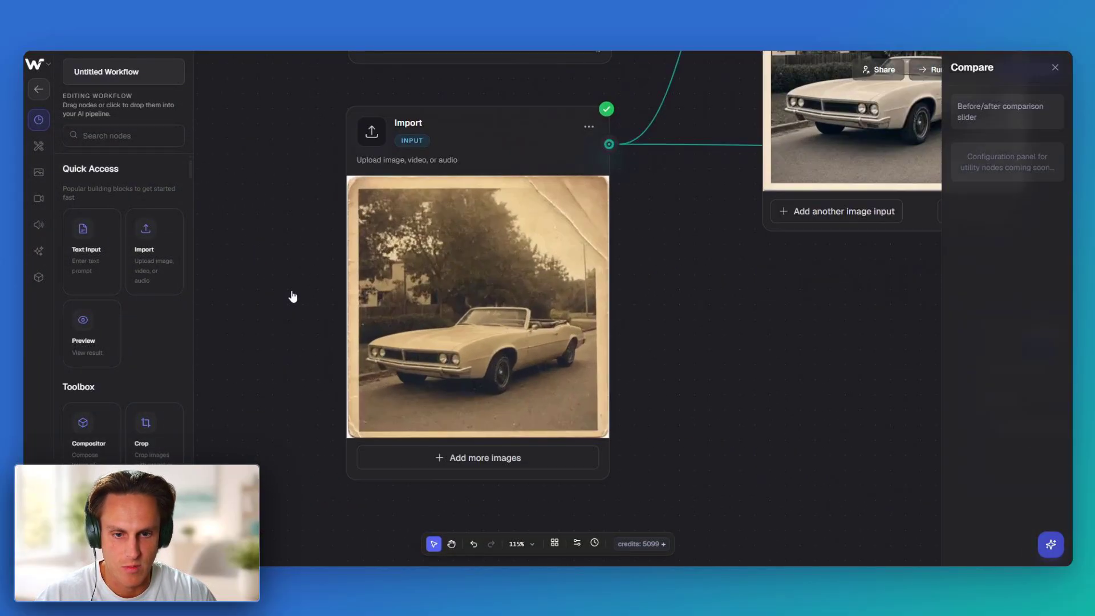
scroll(416, 301, "down", 6)
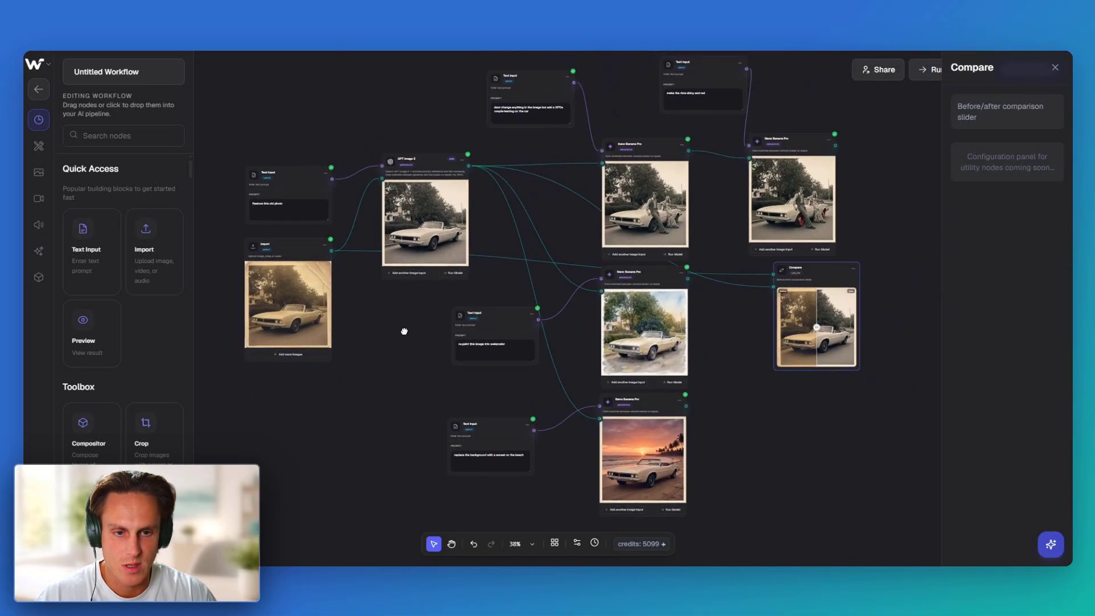
left_click_drag(568, 222, 523, 174)
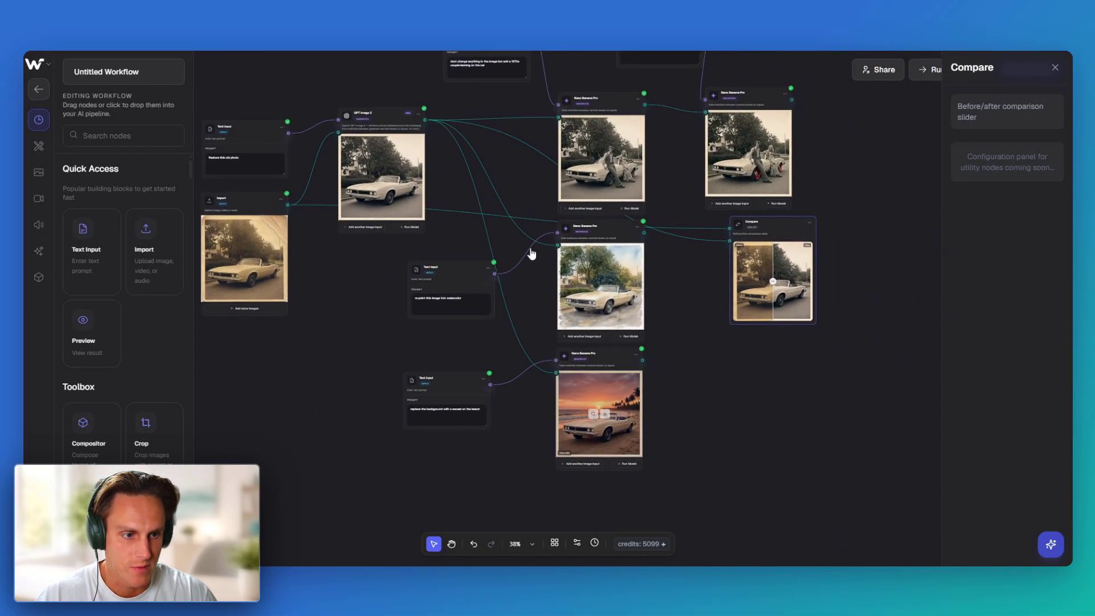